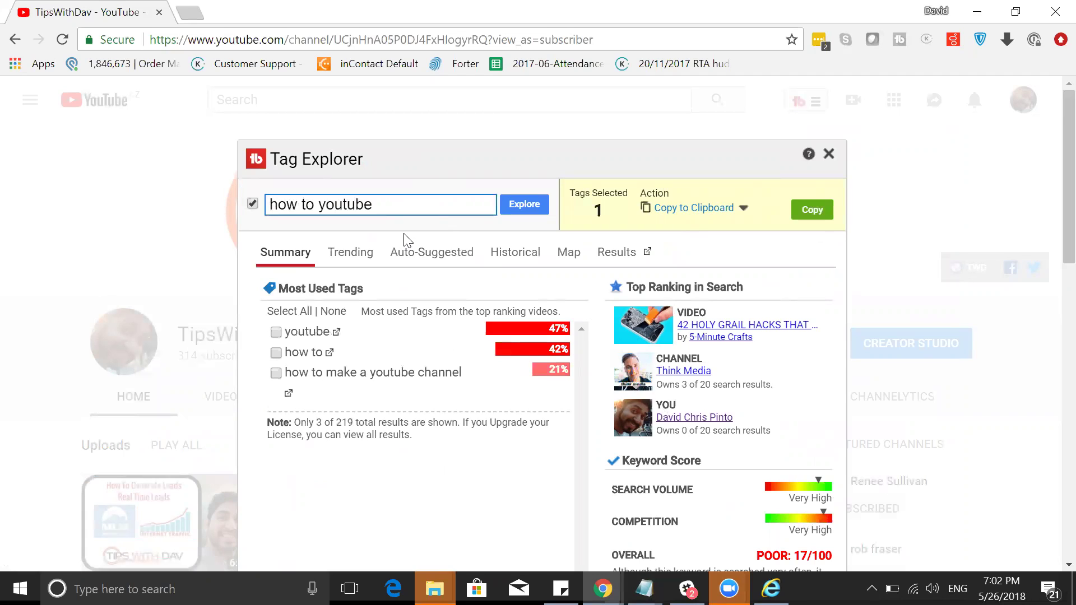
# - Explore the keyword "how to use youtube for business" in Tag Explorer
pyautogui.click(373, 204)
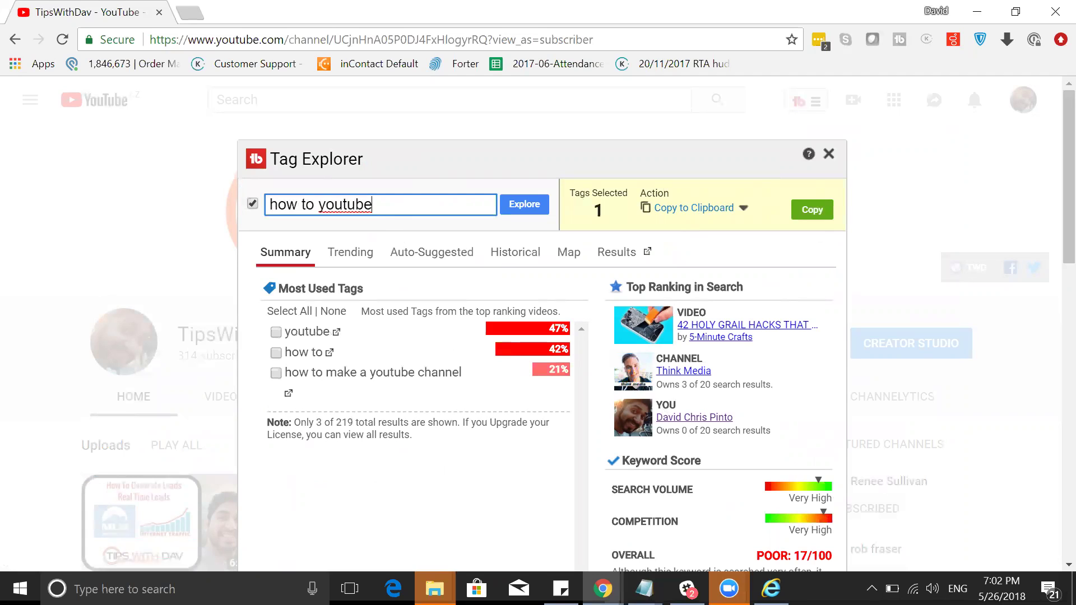
pyautogui.write('use')
pyautogui.scroll(-5, 158, 364)
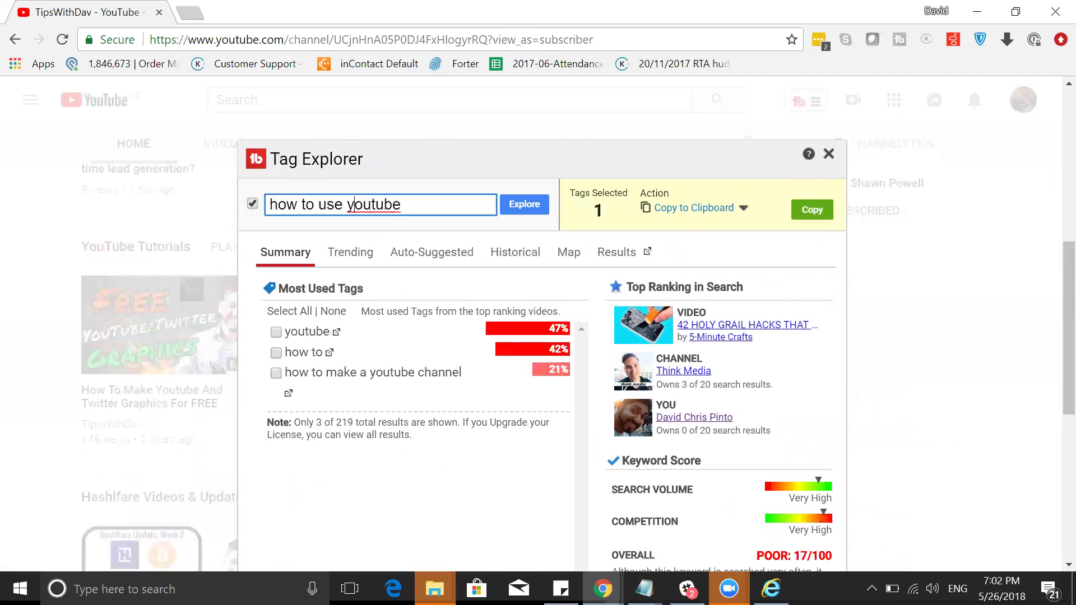
pyautogui.write('for business')
pyautogui.press('Return')
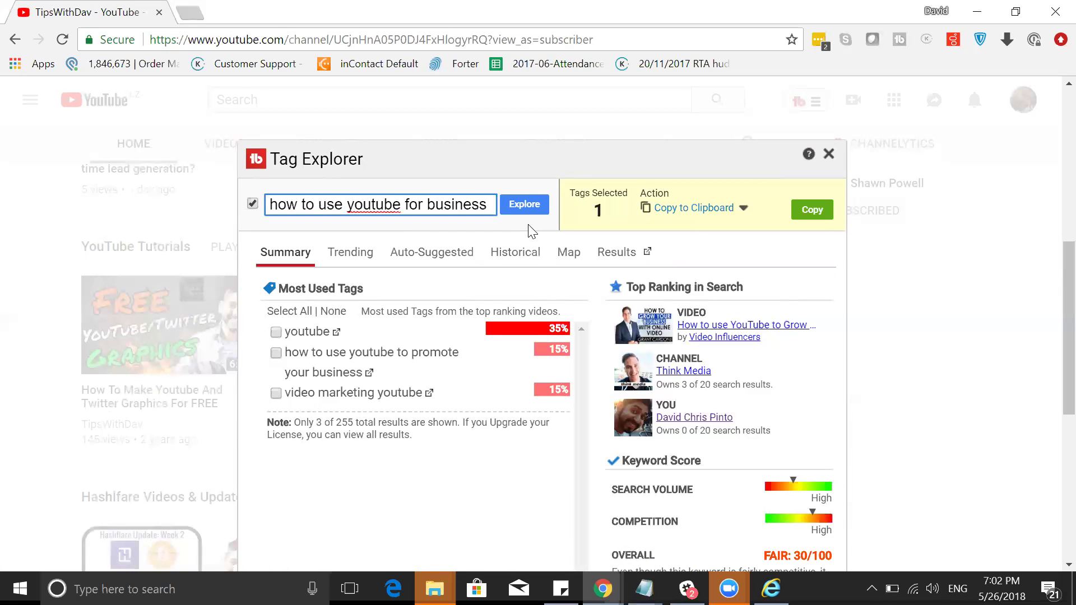
# - Extend the explored keyword to "how to use youtube for business in the us" and run the exploration again
pyautogui.write('in the')
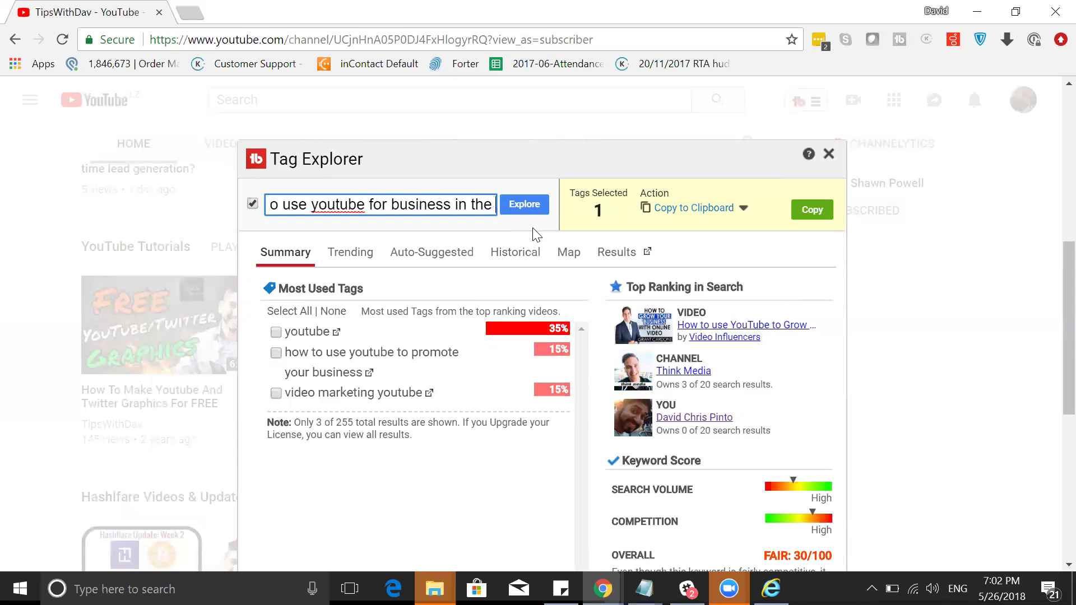
pyautogui.write(' u')
pyautogui.press('BackSpace')
pyautogui.write('US')
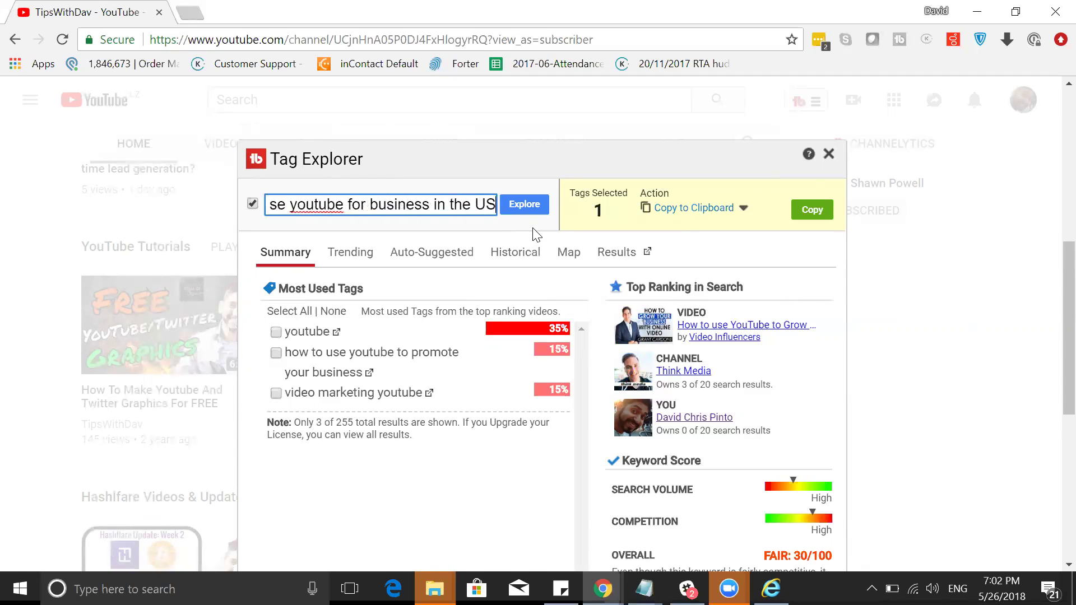
pyautogui.press('Return')
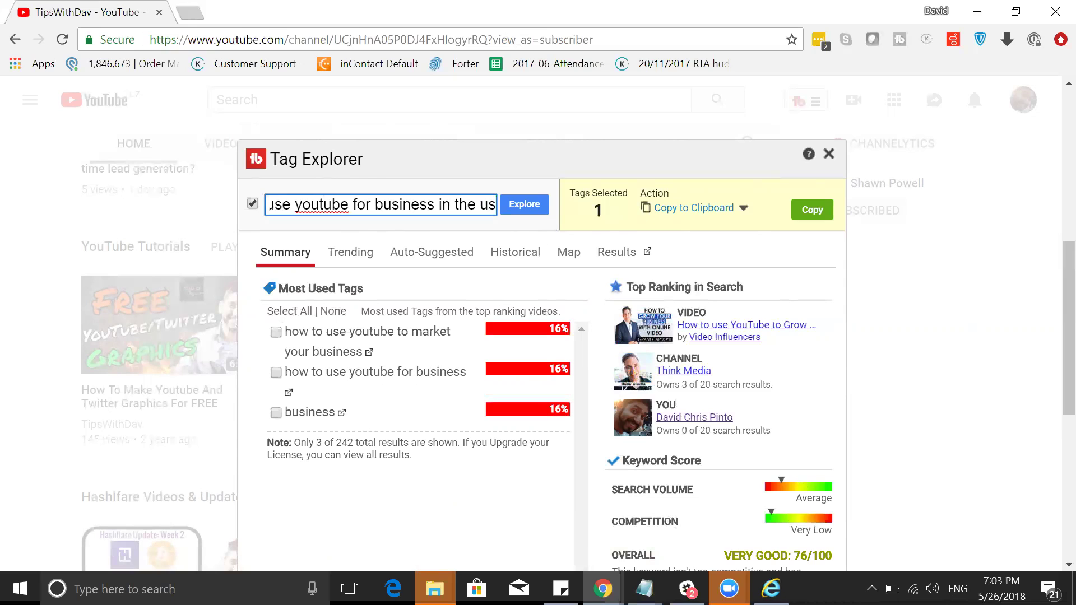
# - Move the Tag Explorer window up to examine the full keyword score, and close it
pyautogui.scroll(-4, 1053, 349)
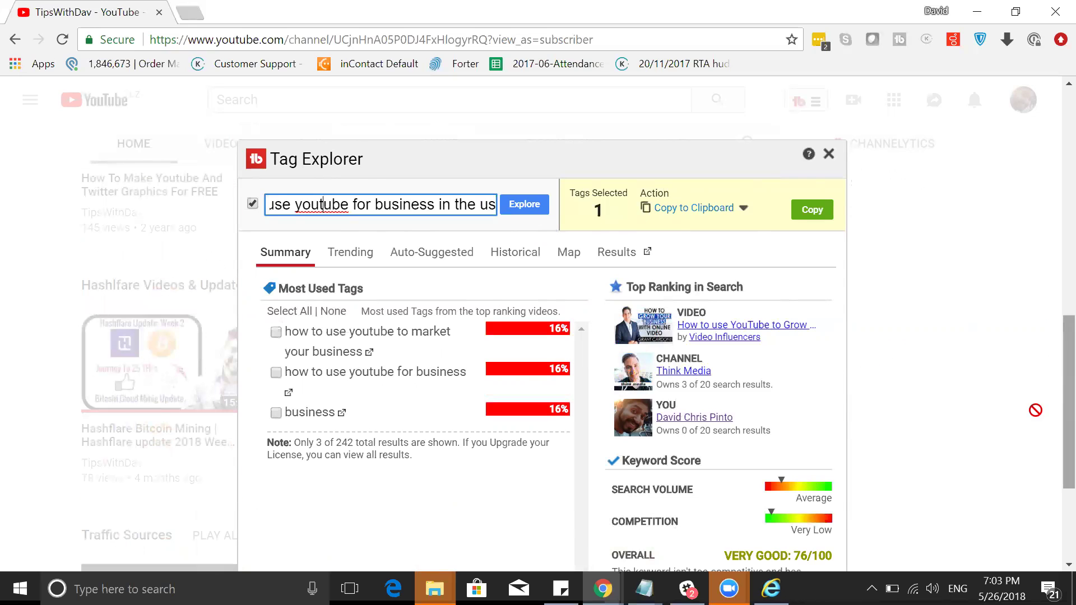
pyautogui.moveTo(712, 157); pyautogui.dragTo(707, 101)
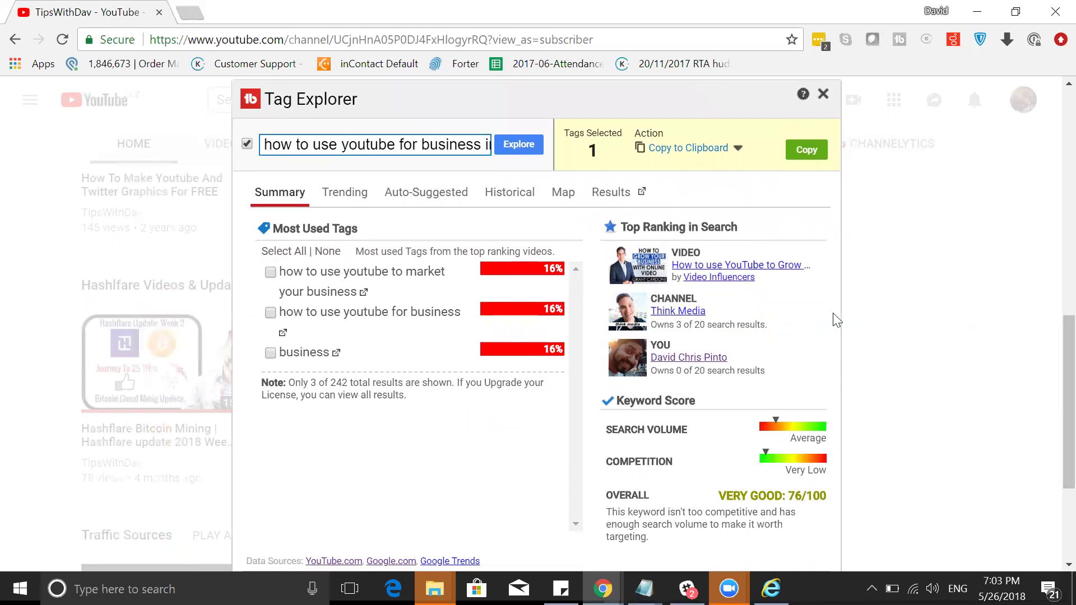
pyautogui.click(823, 94)
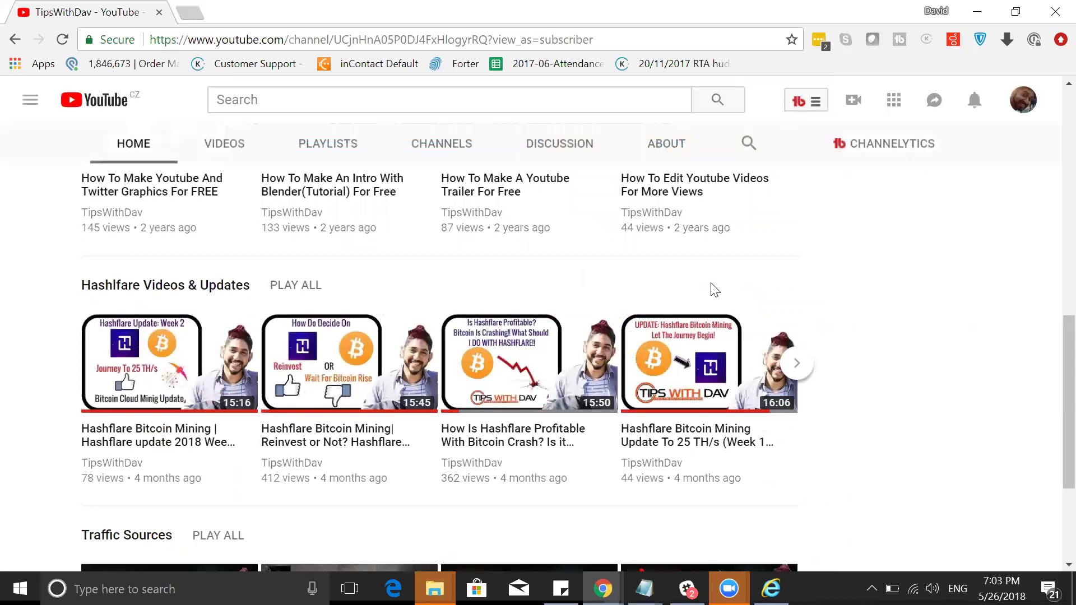
# - Go to the channel dashboard through the TubeBuddy quick links and show the full list of uploaded videos
pyautogui.scroll(7, 710, 288)
pyautogui.click(816, 102)
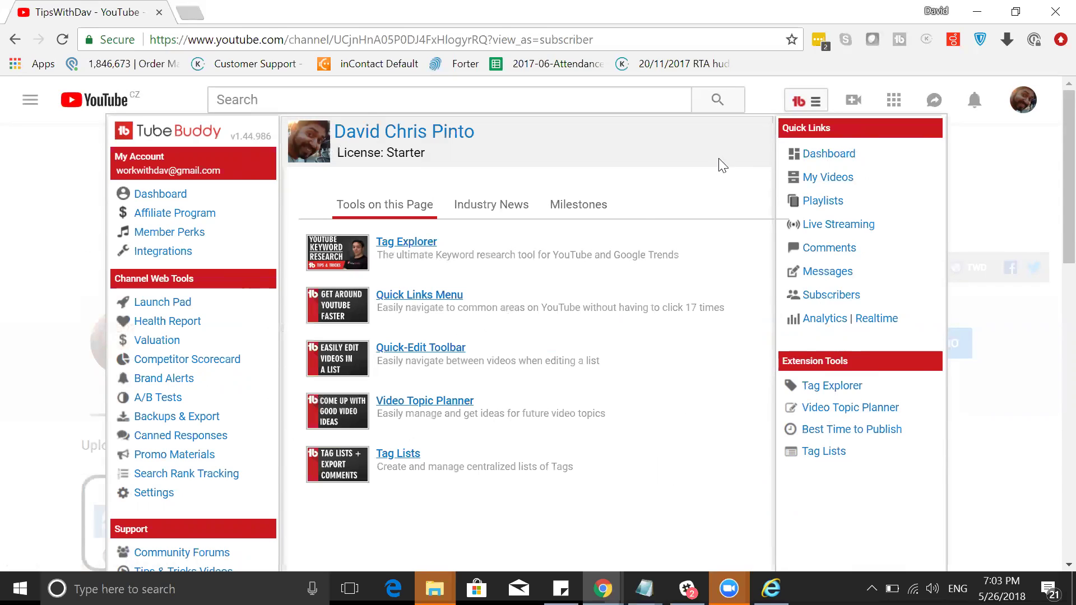
pyautogui.click(832, 153)
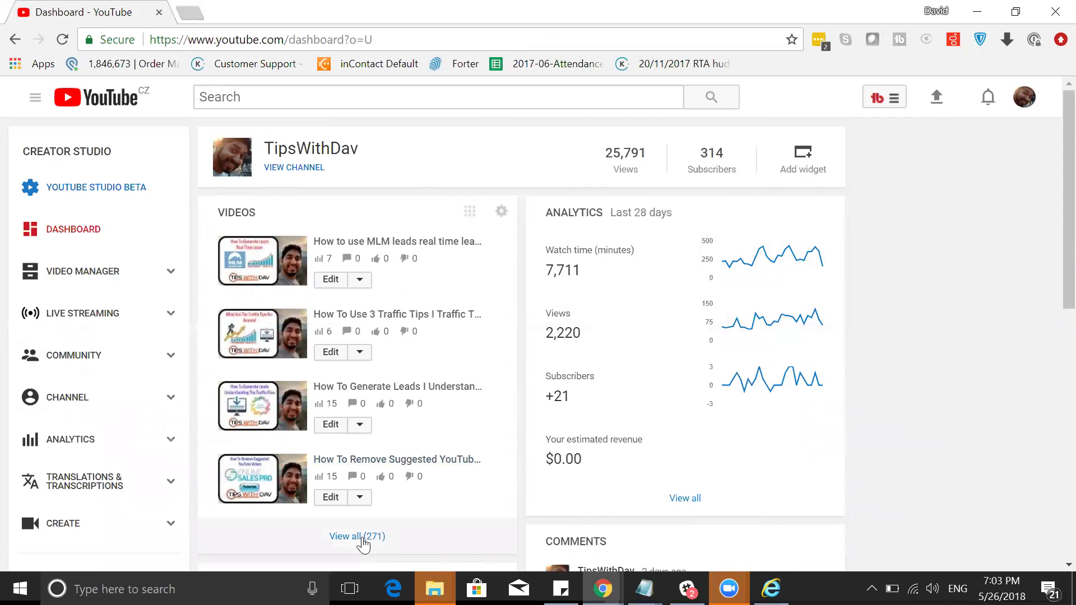
pyautogui.click(361, 539)
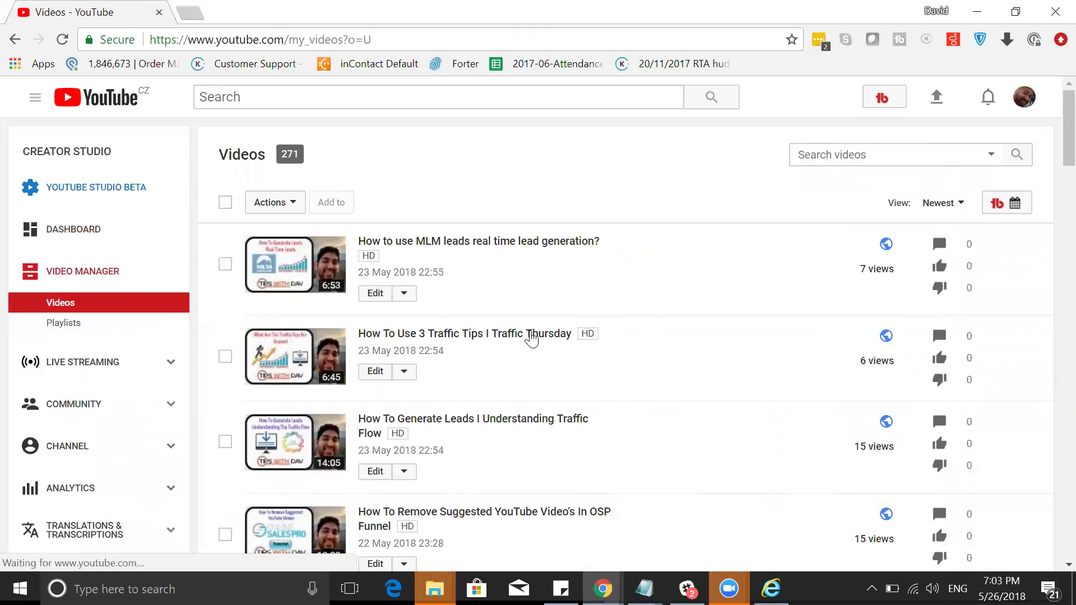
# - Find the video "Bitcoin Mining With Swiss Gold Global" in the list and open it for editing
pyautogui.scroll(-7, 542, 336)
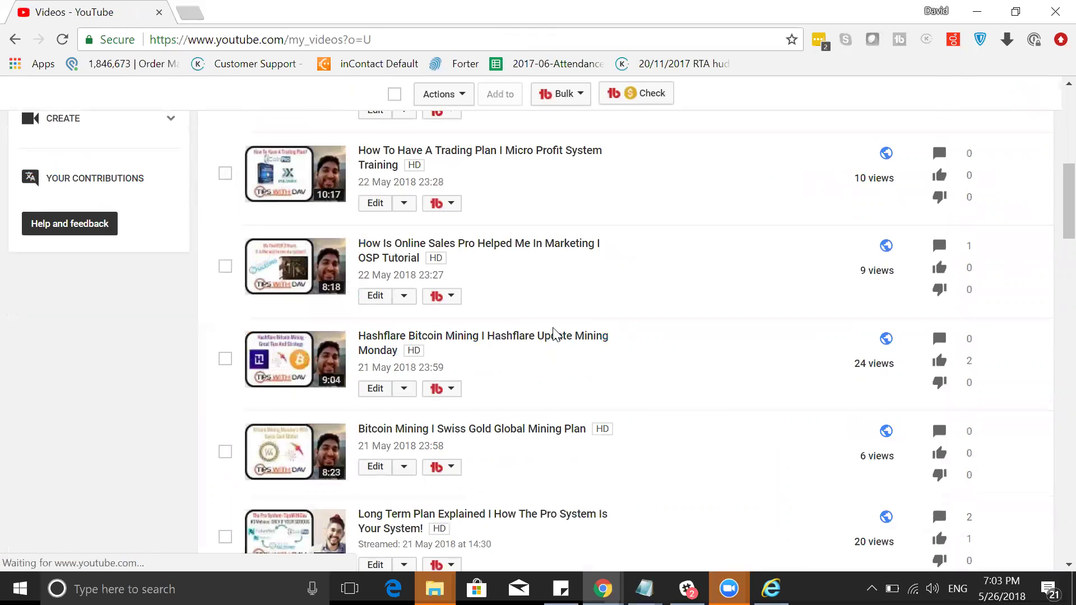
pyautogui.scroll(7, 554, 335)
pyautogui.scroll(-20, 557, 335)
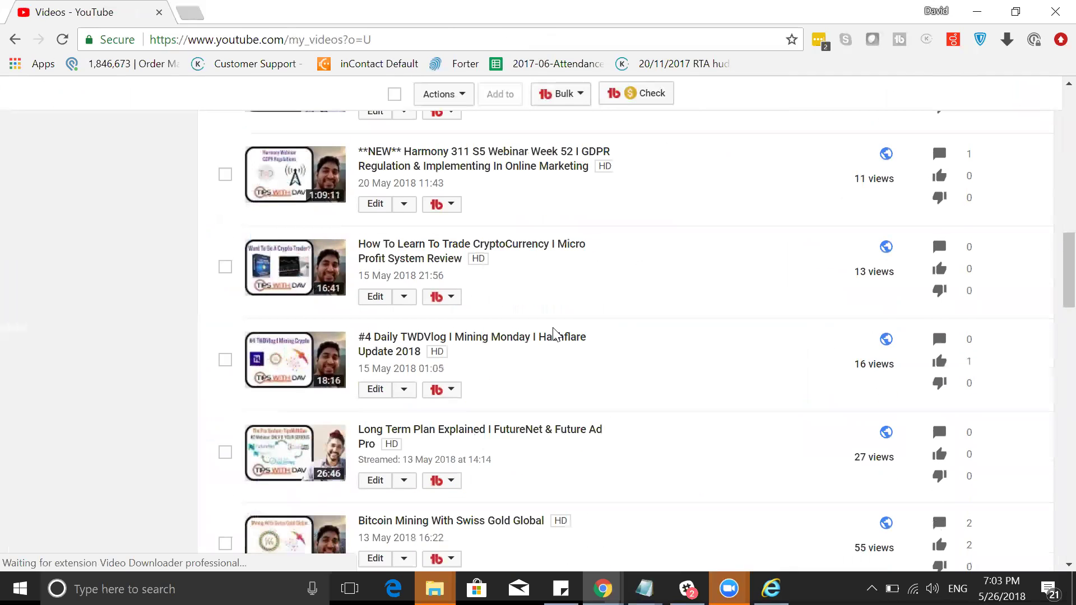
pyautogui.scroll(7, 556, 335)
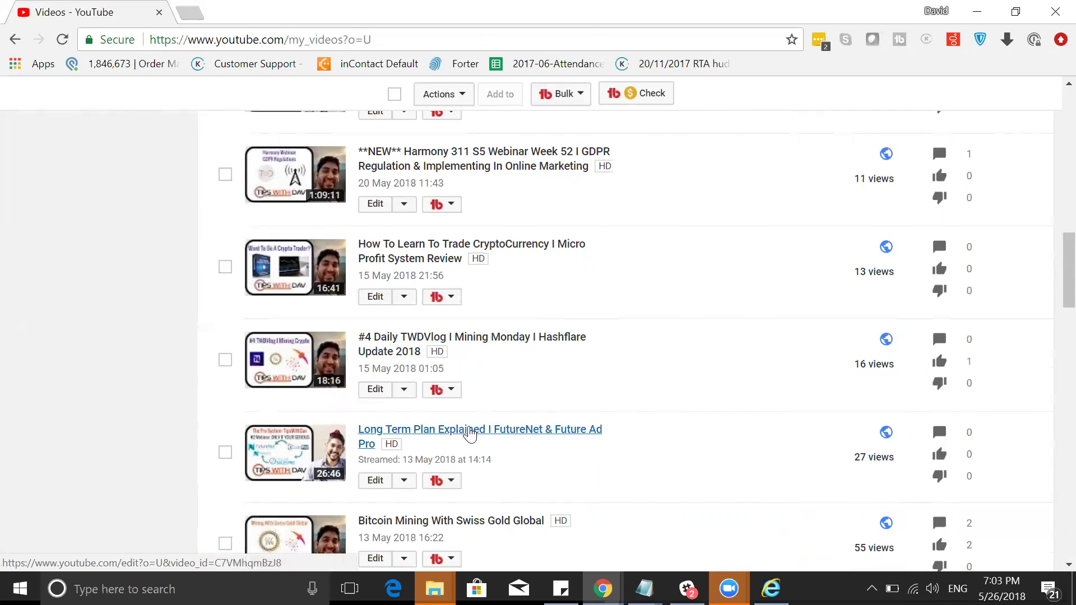
pyautogui.click(385, 565)
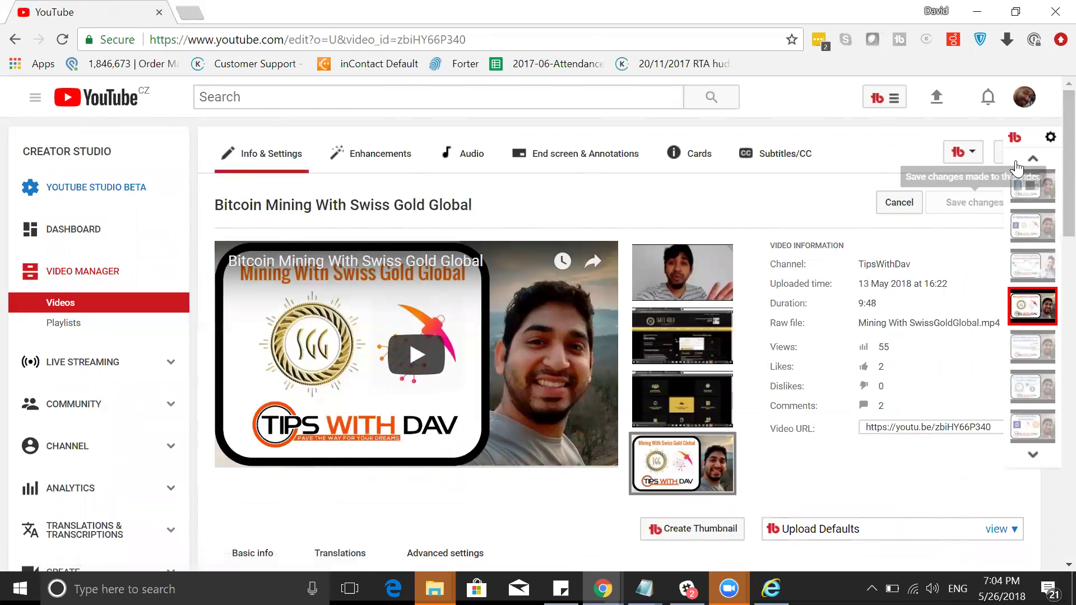
# - Examine the video's thumbnail, title and description on its edit page
pyautogui.scroll(-1, 1052, 163)
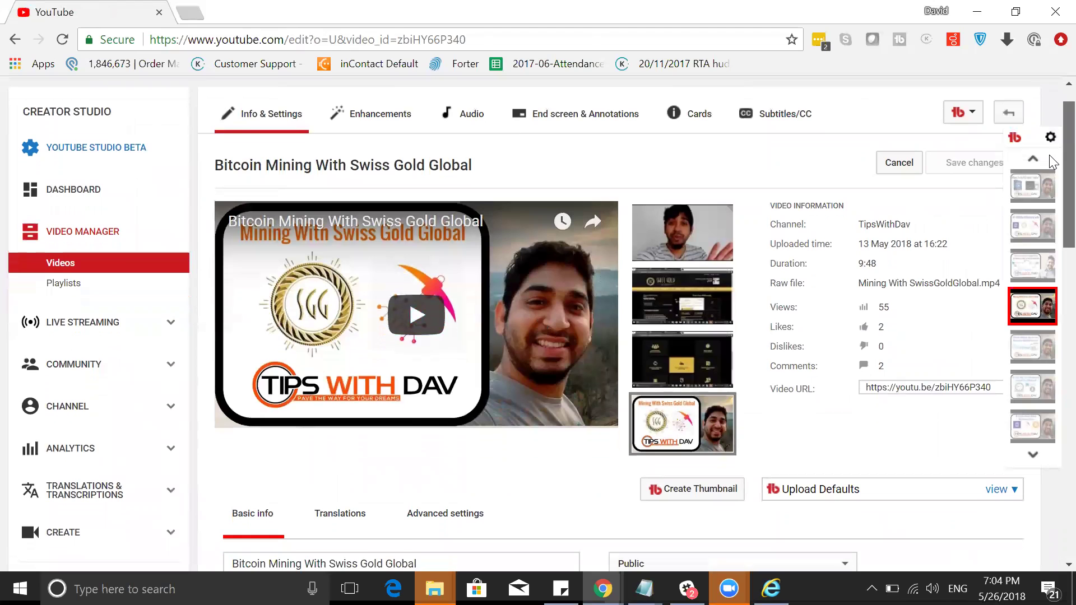
pyautogui.scroll(-4, 1049, 165)
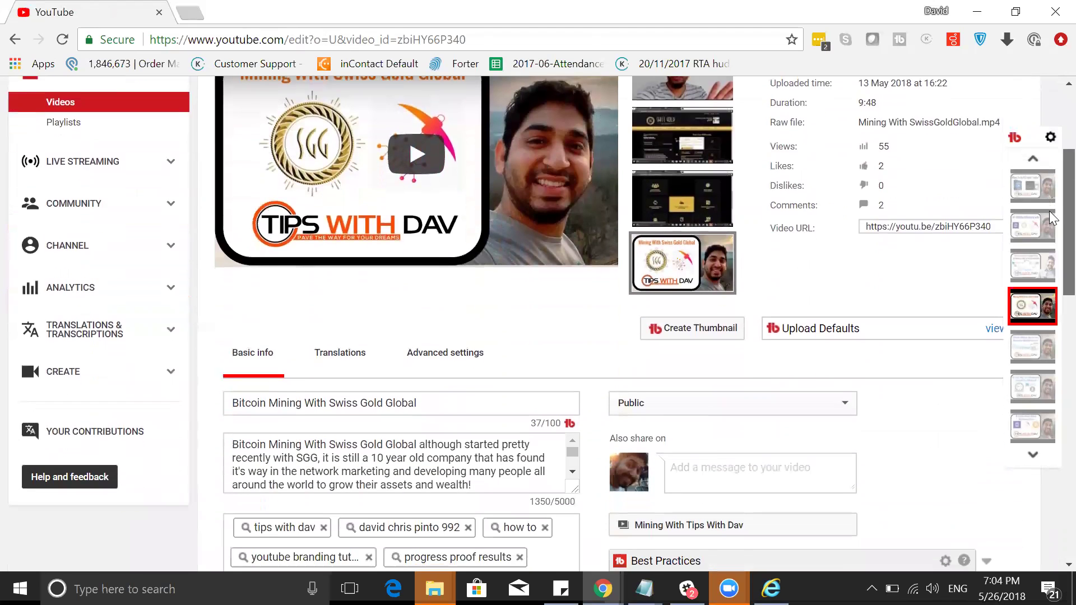
pyautogui.scroll(3, 1052, 218)
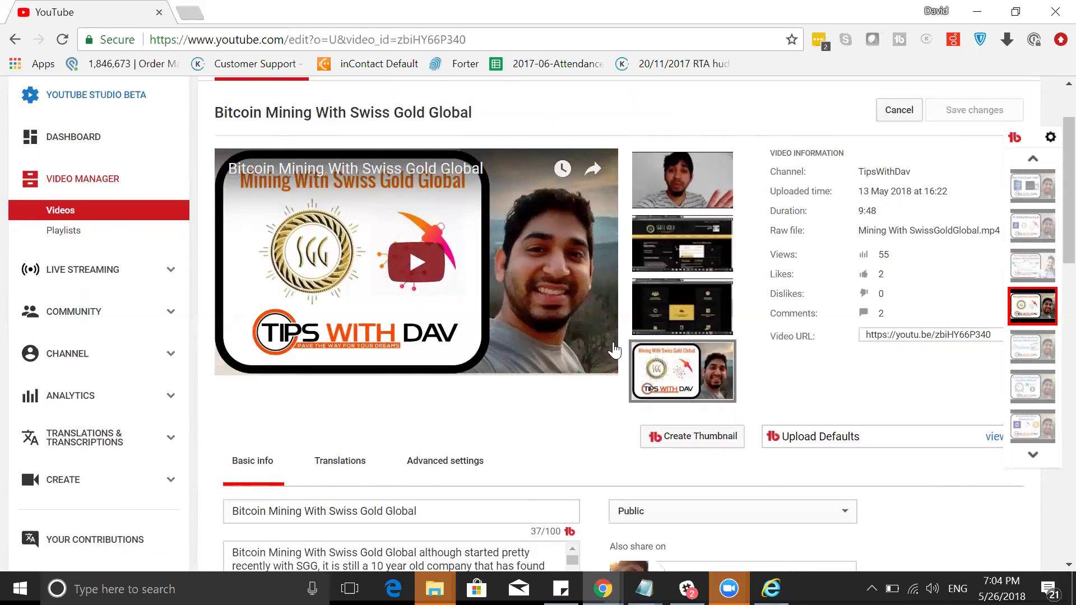
pyautogui.scroll(-3, 1051, 284)
pyautogui.scroll(-1, 1051, 283)
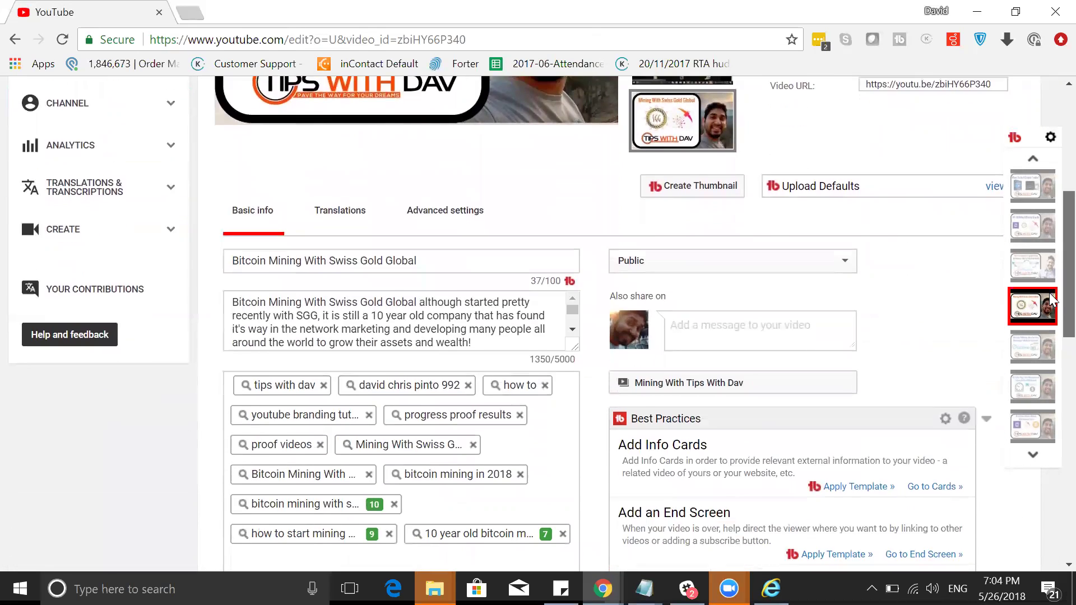
pyautogui.scroll(-1, 1051, 303)
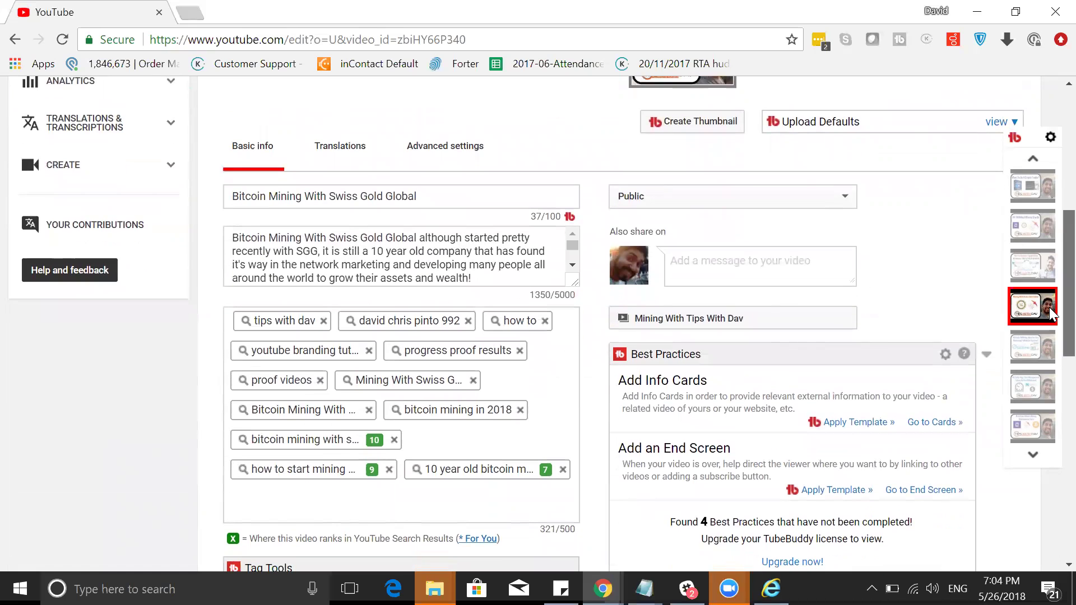
pyautogui.click(320, 197)
pyautogui.click(329, 238)
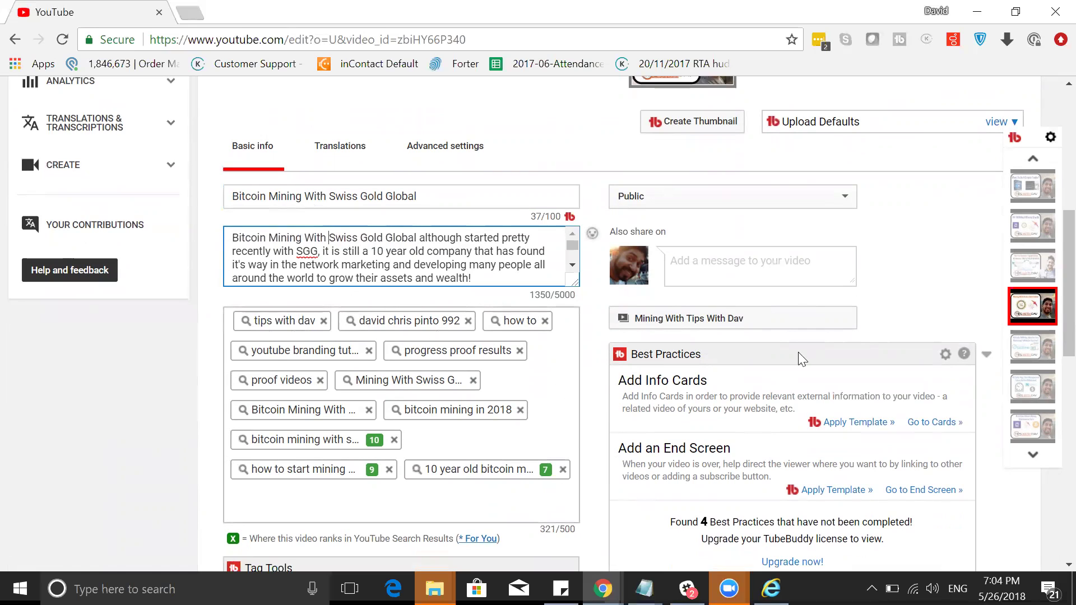
# - Examine the video's tags with their search rankings, the Best Practices and the related tag suggestions in Tag Tools
pyautogui.scroll(-2, 1051, 260)
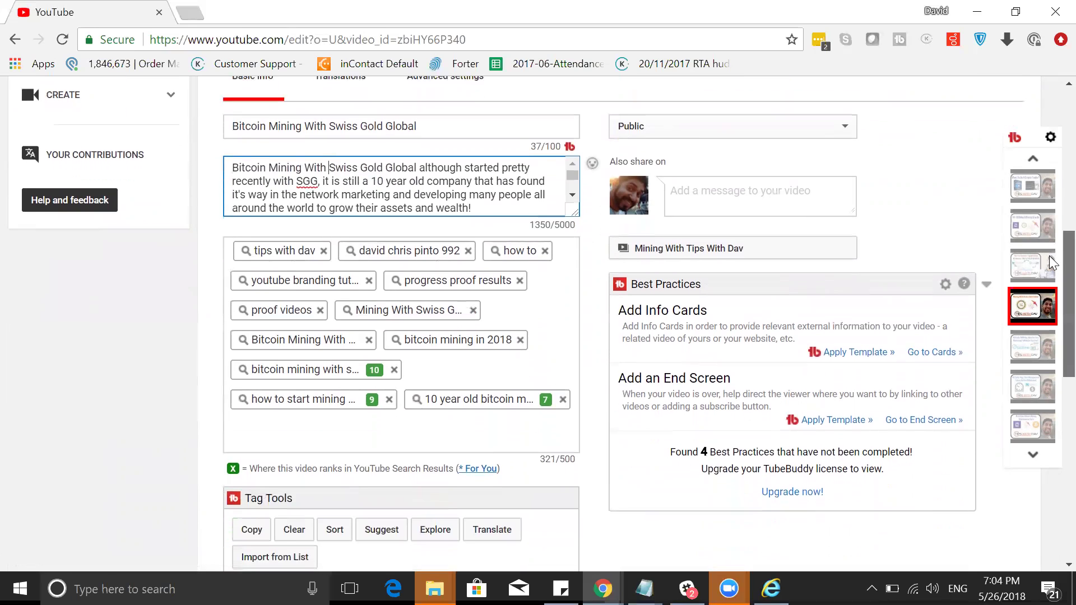
pyautogui.scroll(-1, 1050, 262)
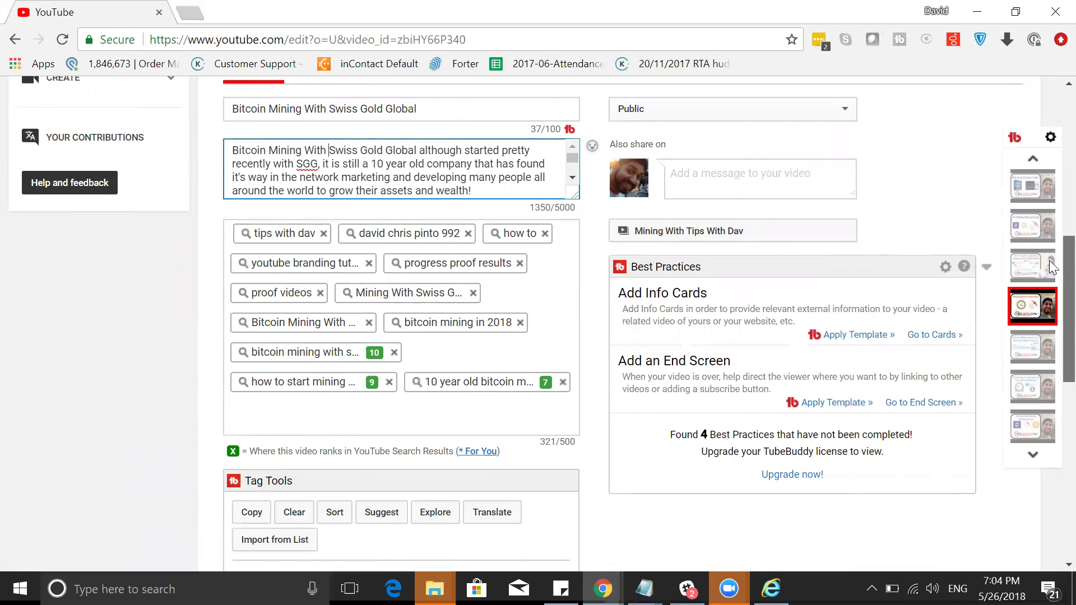
pyautogui.scroll(-2, 1051, 269)
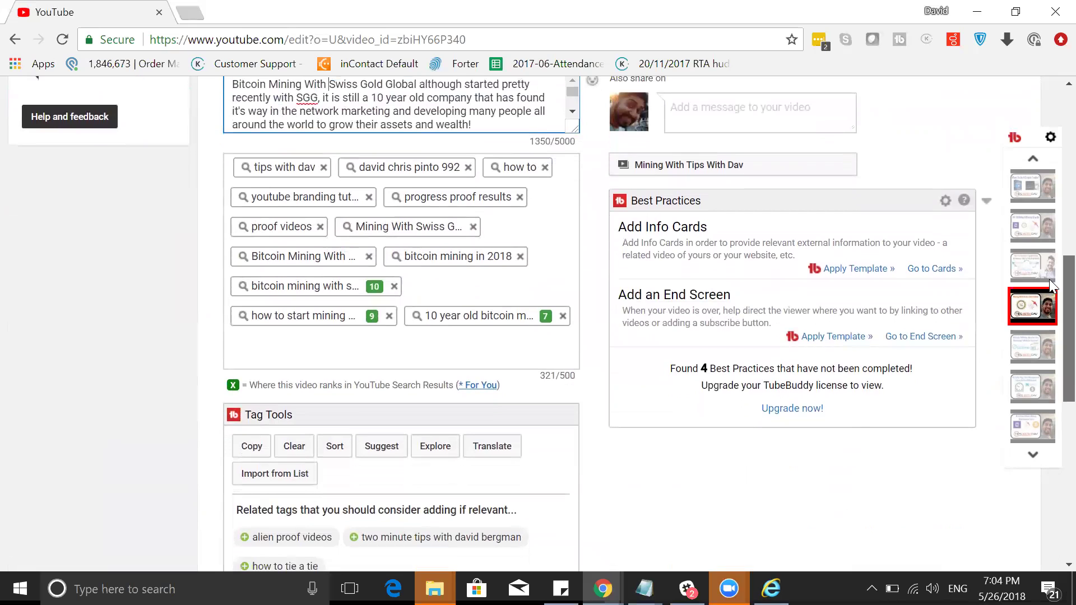
pyautogui.scroll(-2, 1050, 302)
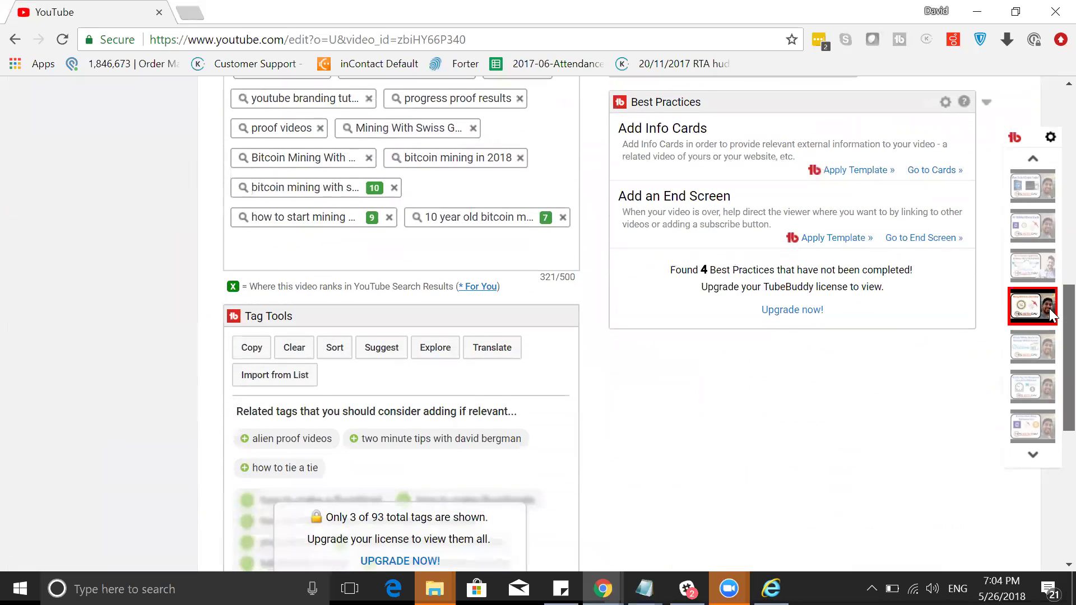
pyautogui.scroll(-8, 1048, 308)
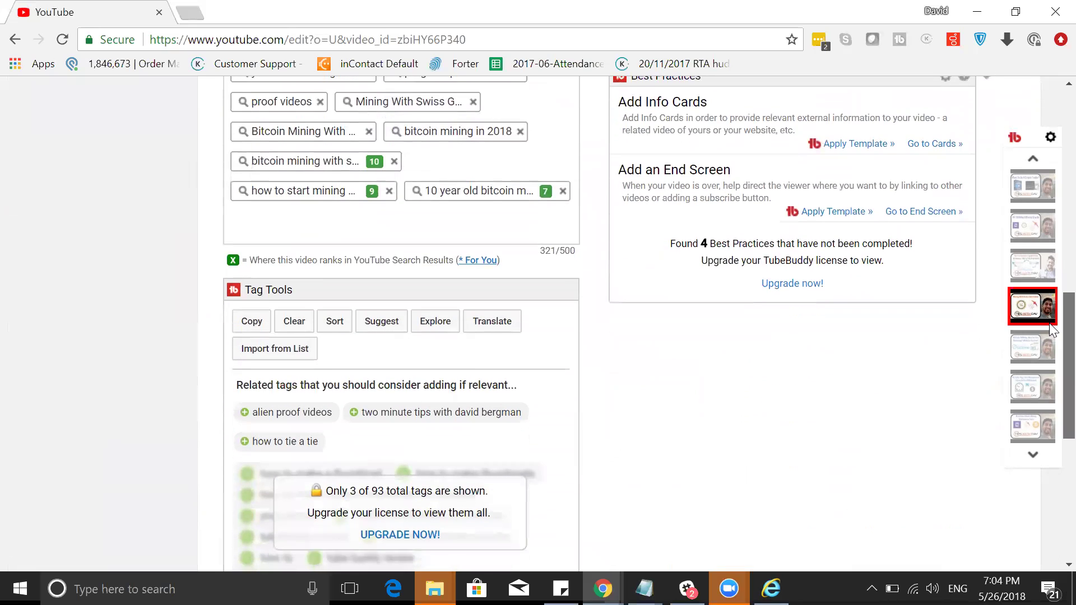
pyautogui.scroll(20, 1049, 401)
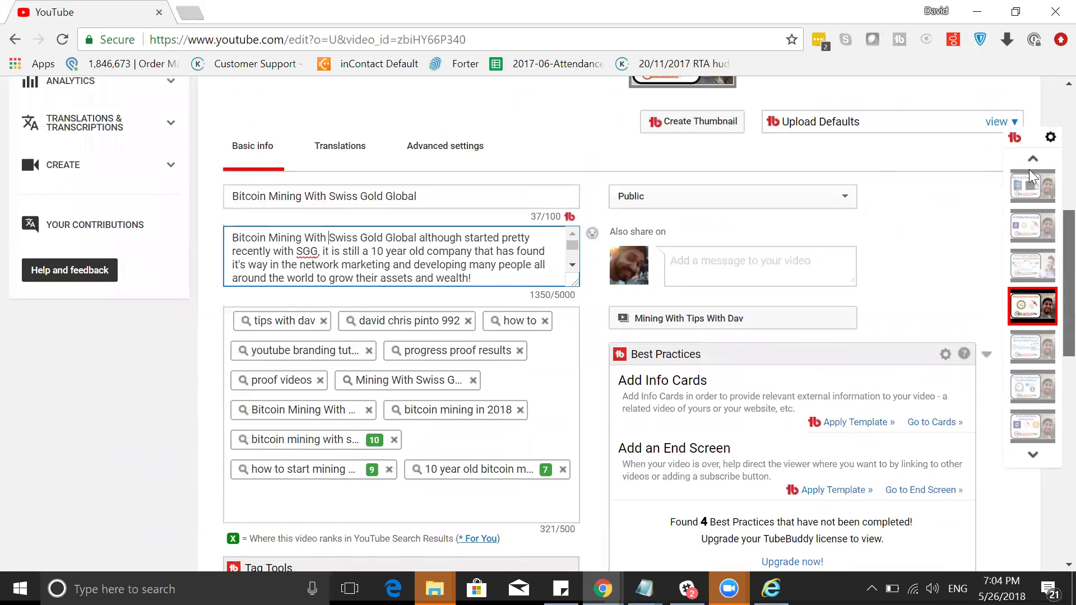
pyautogui.scroll(-8, 1037, 235)
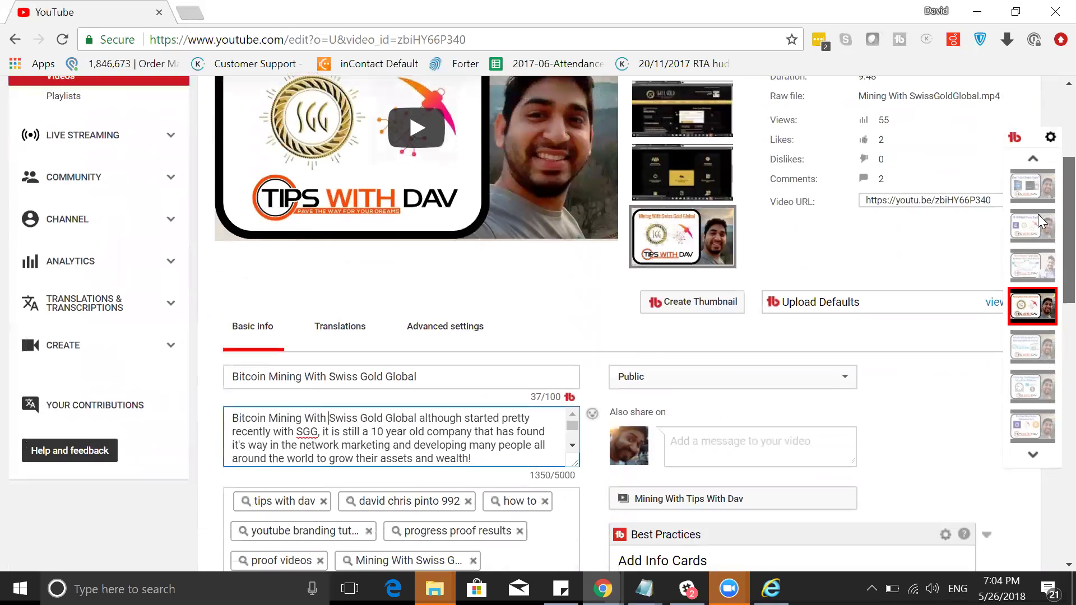
pyautogui.scroll(-1, 1039, 263)
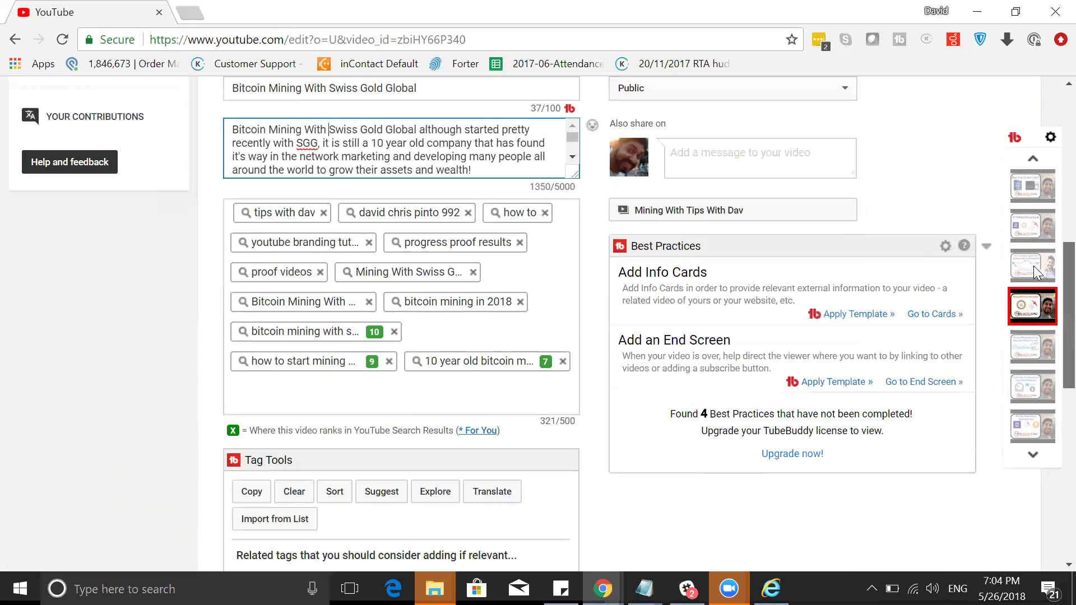
pyautogui.moveTo(1037, 271); pyautogui.dragTo(1062, 255)
# - Copy the video's URL, load it in a new browser tab and show the video's public watch page
pyautogui.scroll(6, 956, 250)
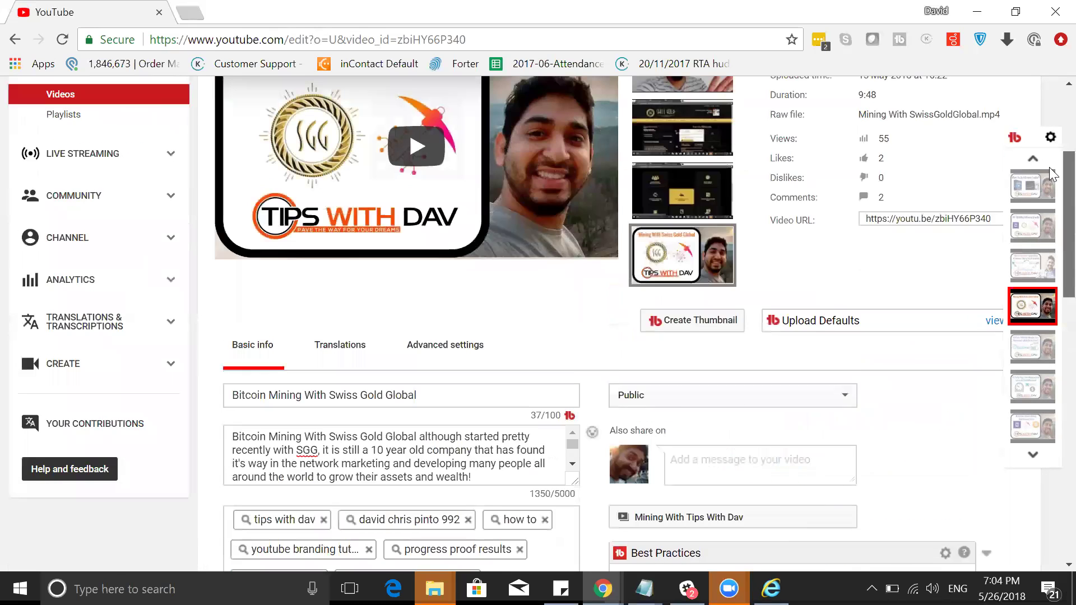
pyautogui.click(947, 267)
pyautogui.hotkey('ctrl', 'c')
pyautogui.click(196, 15)
pyautogui.hotkey('ctrl', 'v')
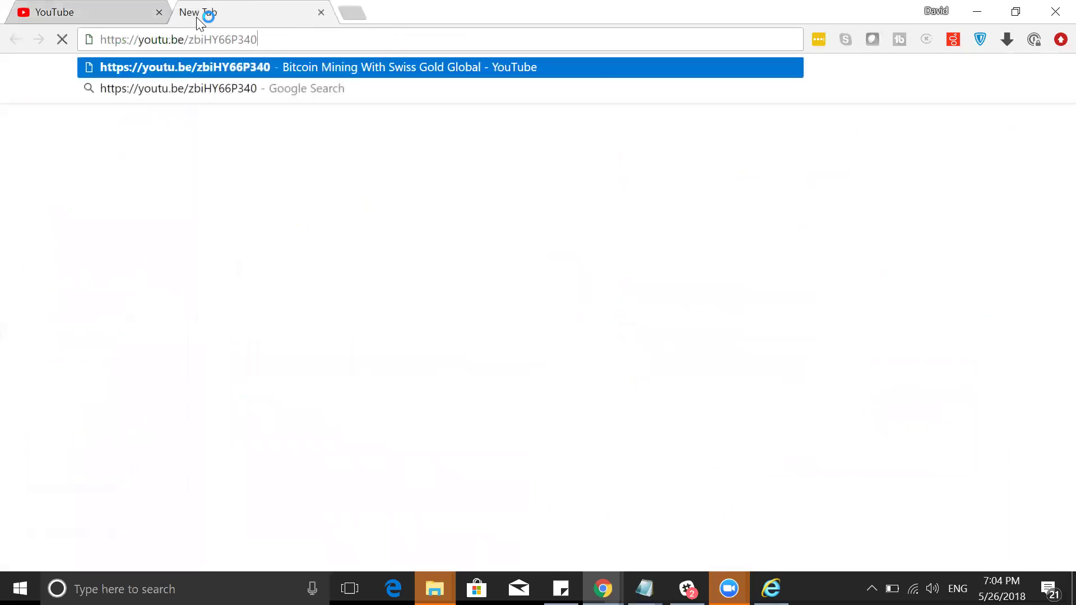
pyautogui.press('Return')
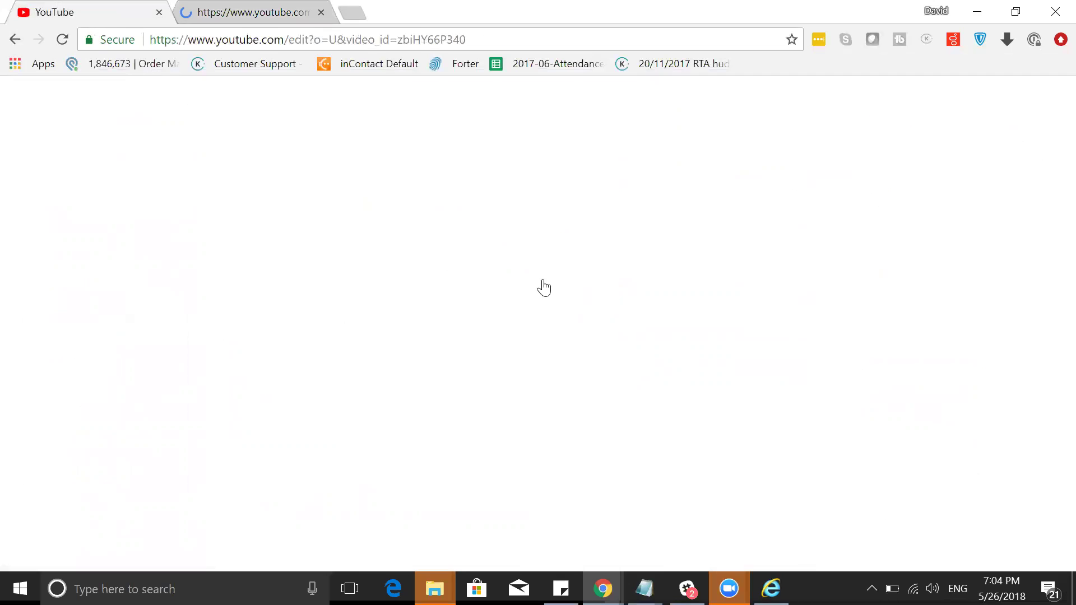
pyautogui.scroll(-7, 714, 202)
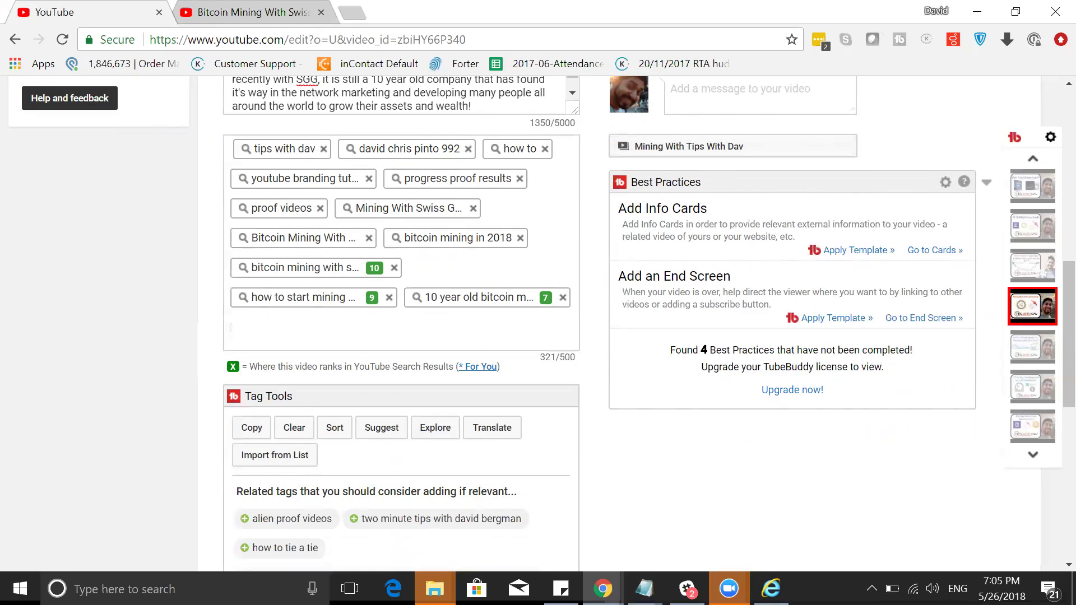
pyautogui.click(207, 15)
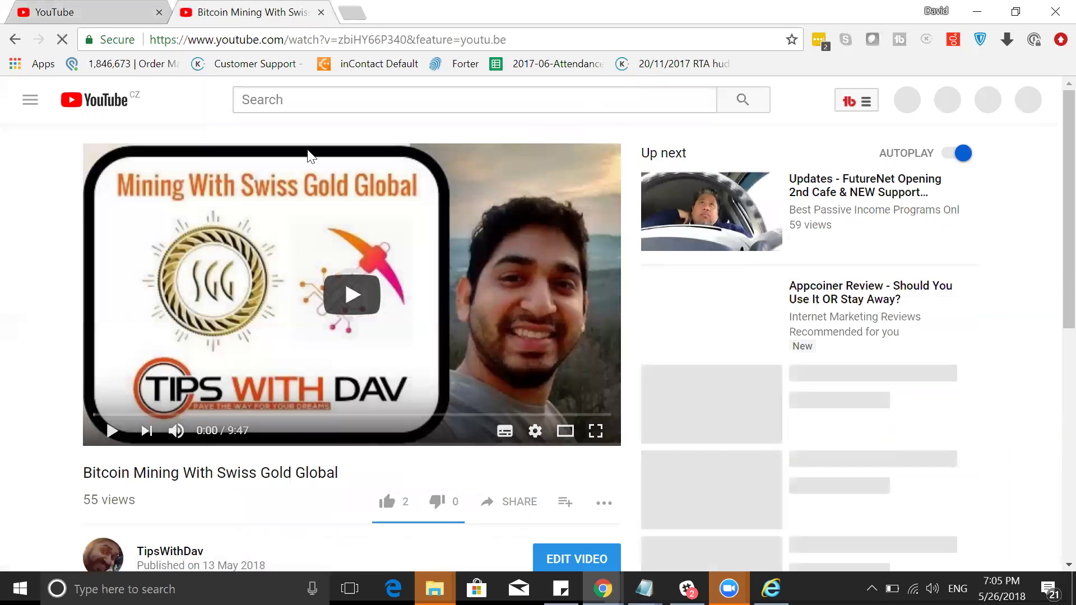
# - Pause the video, reload its watch page so the TubeBuddy data loads, and mute the playback
pyautogui.click(372, 317)
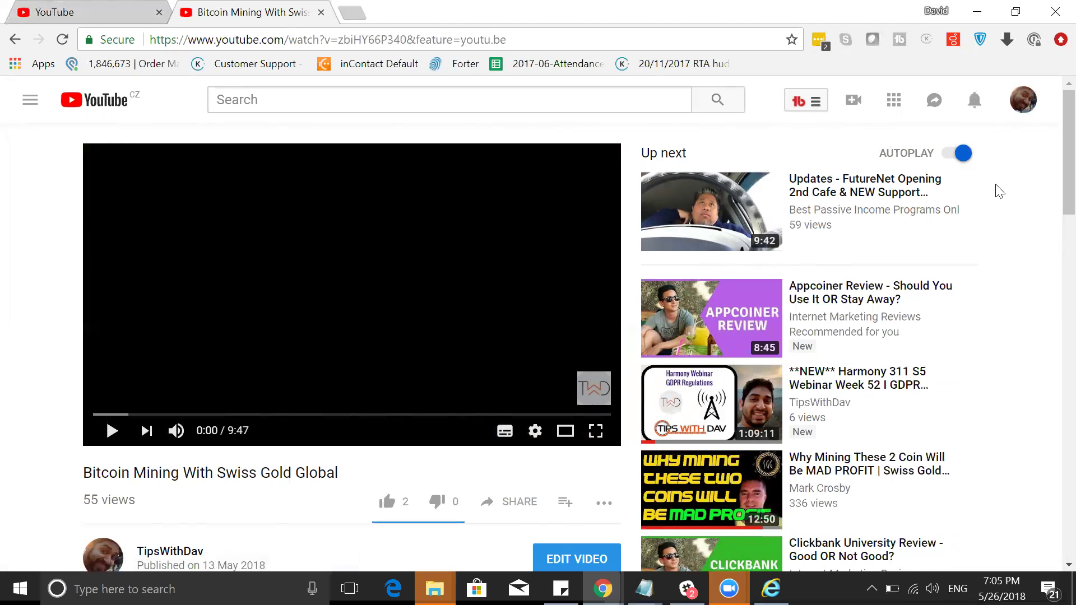
pyautogui.scroll(-7, 999, 192)
pyautogui.scroll(7, 1000, 192)
pyautogui.press('F5')
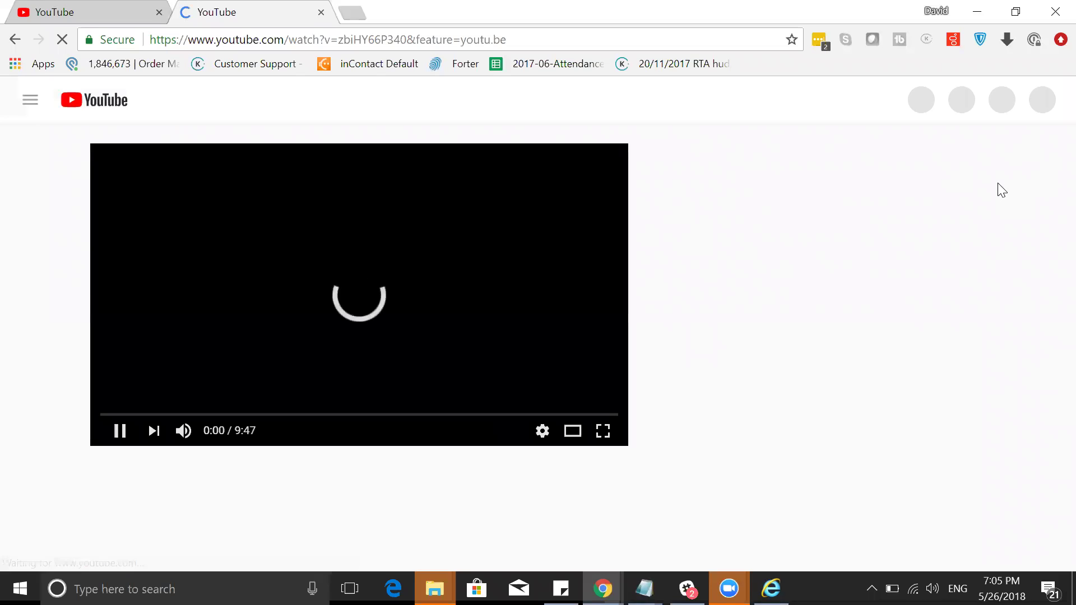
pyautogui.click(183, 433)
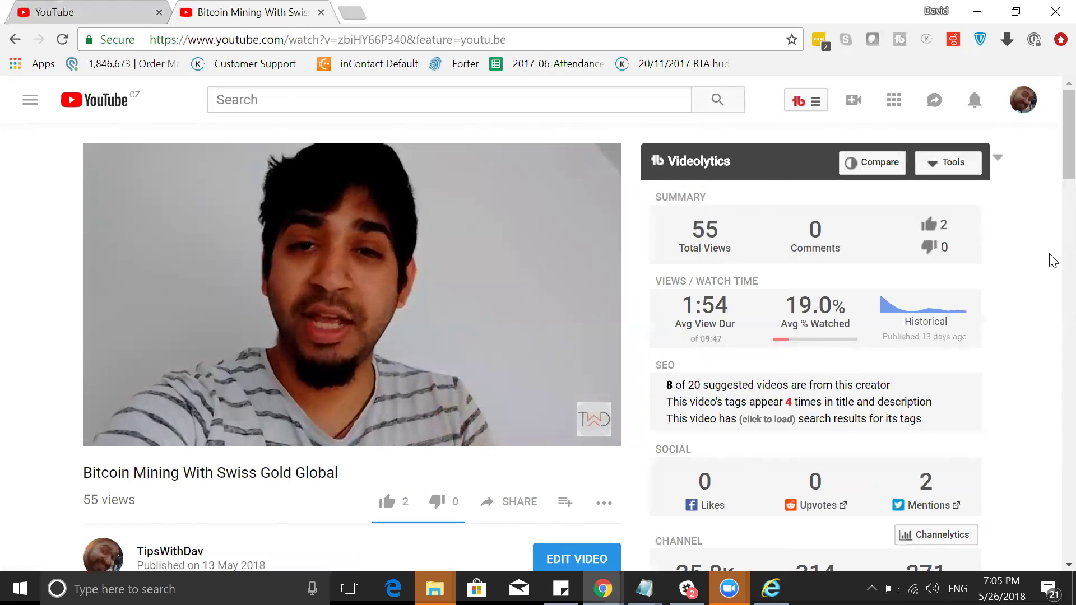
# - Examine the Videolytics data beside the video, including the channel figures, the Best Practices checklist and the tags
pyautogui.scroll(-3, 1052, 201)
pyautogui.scroll(-4, 1052, 200)
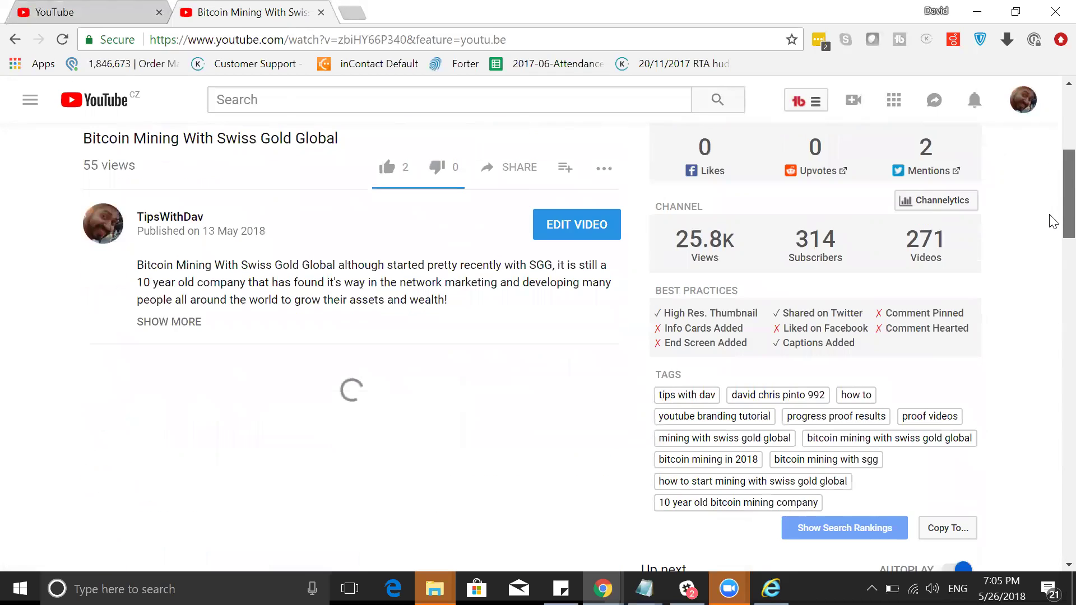
pyautogui.moveTo(772, 255); pyautogui.dragTo(928, 274)
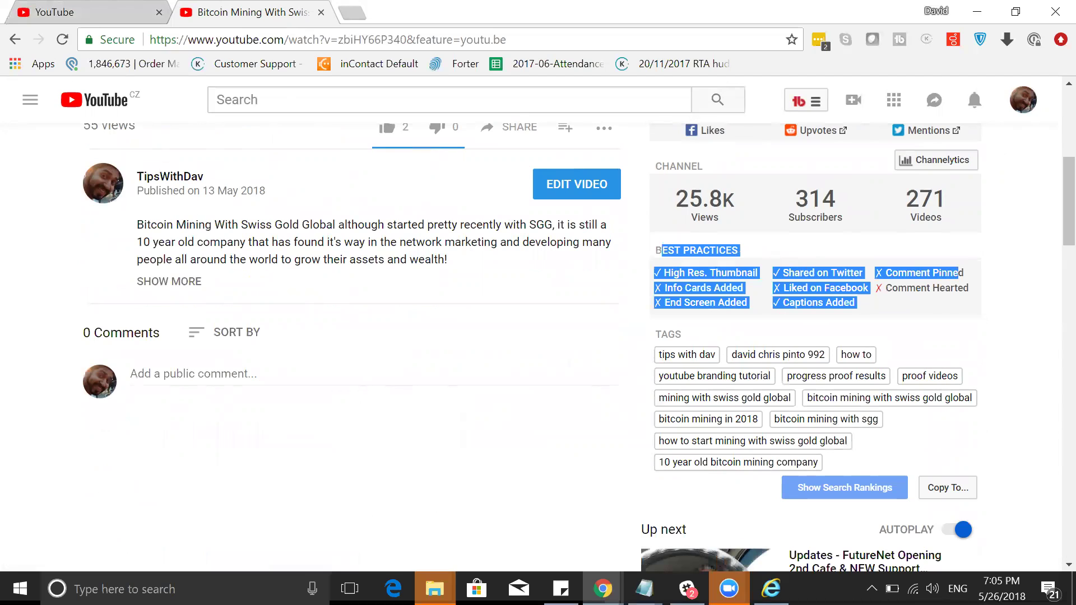
pyautogui.click(768, 308)
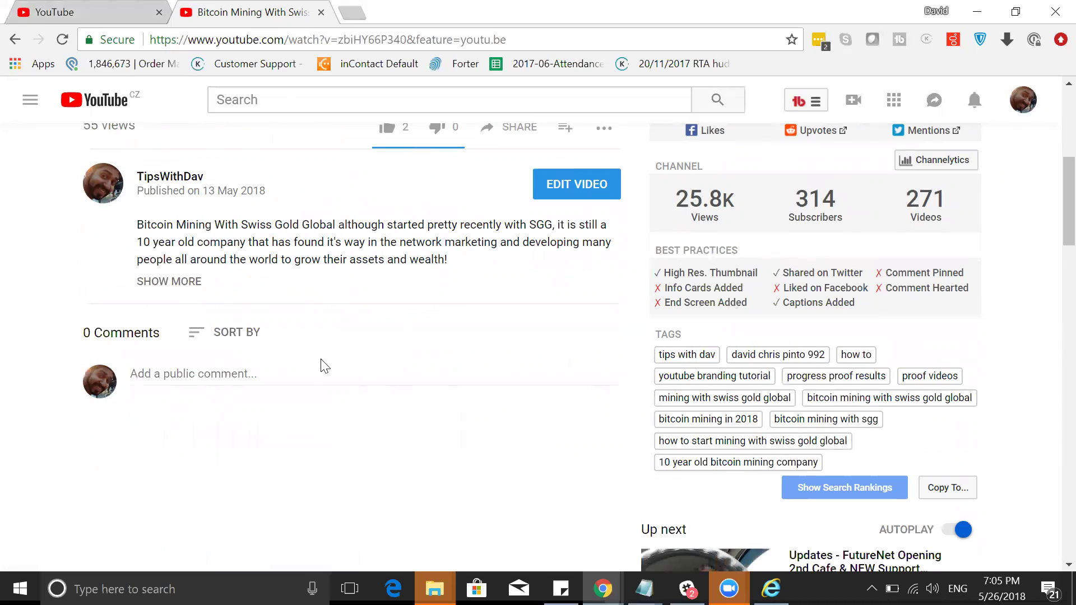
# - Copy "Sign Up With Swiss Gold Global Today!" with its bit.ly link from the expanded description and post it as a public comment
pyautogui.click(193, 374)
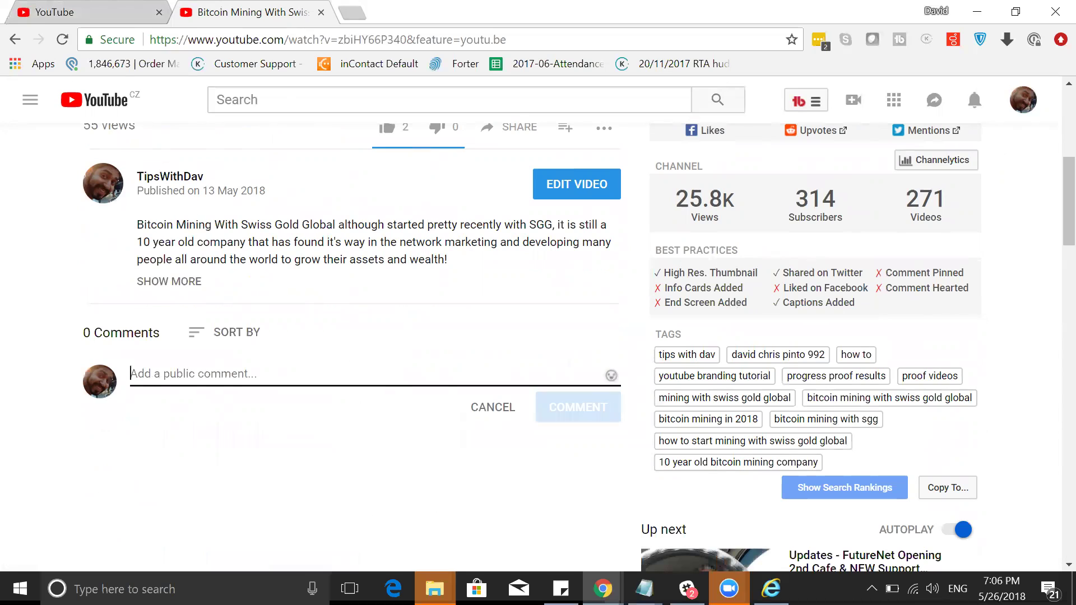
pyautogui.click(185, 285)
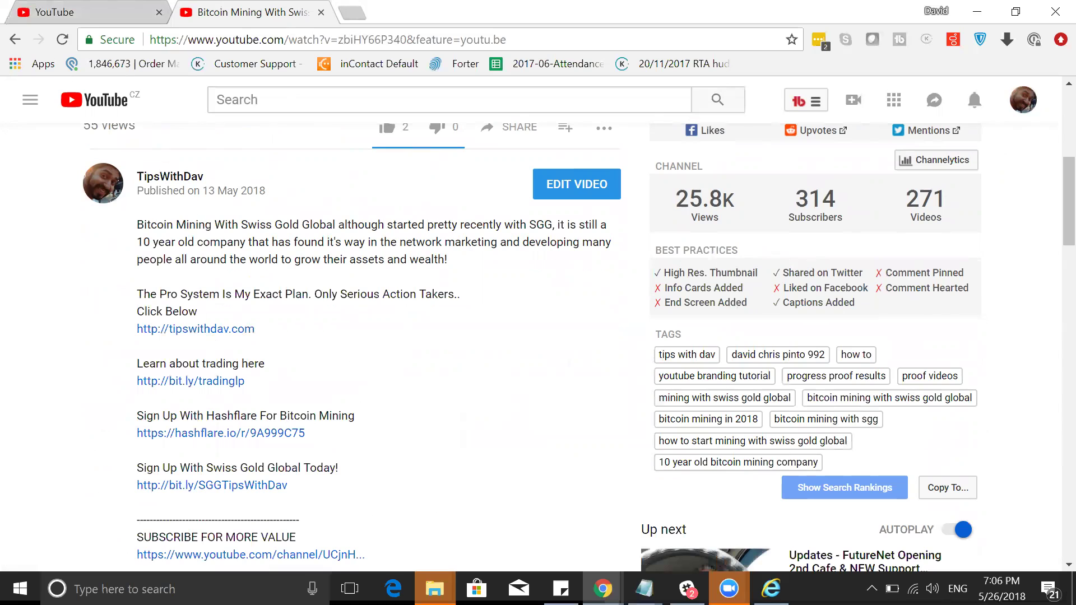
pyautogui.moveTo(290, 485); pyautogui.dragTo(125, 471)
pyautogui.scroll(-10, 271, 355)
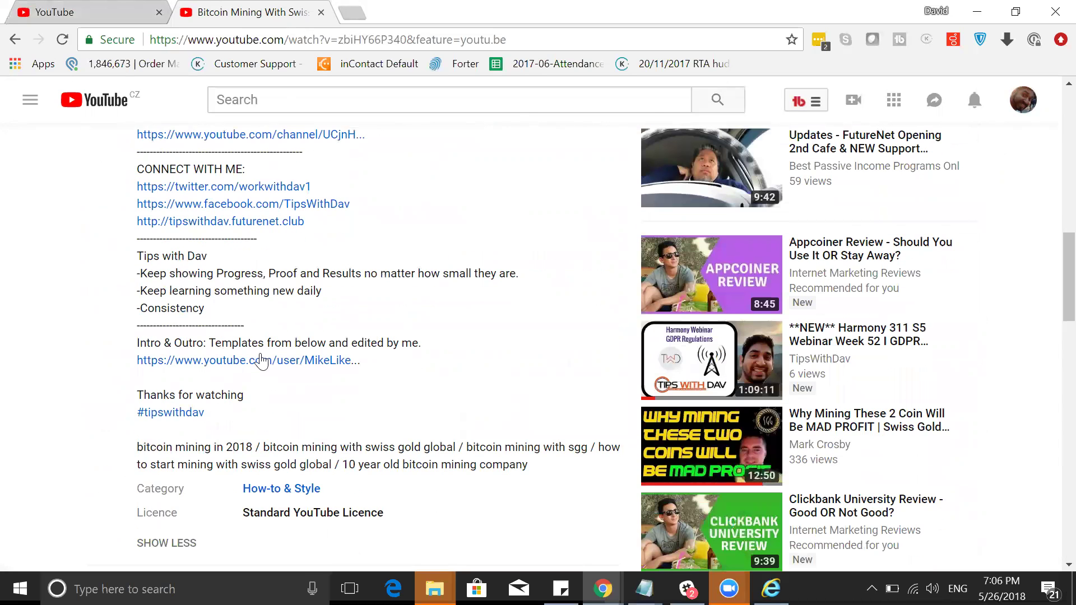
pyautogui.click(224, 215)
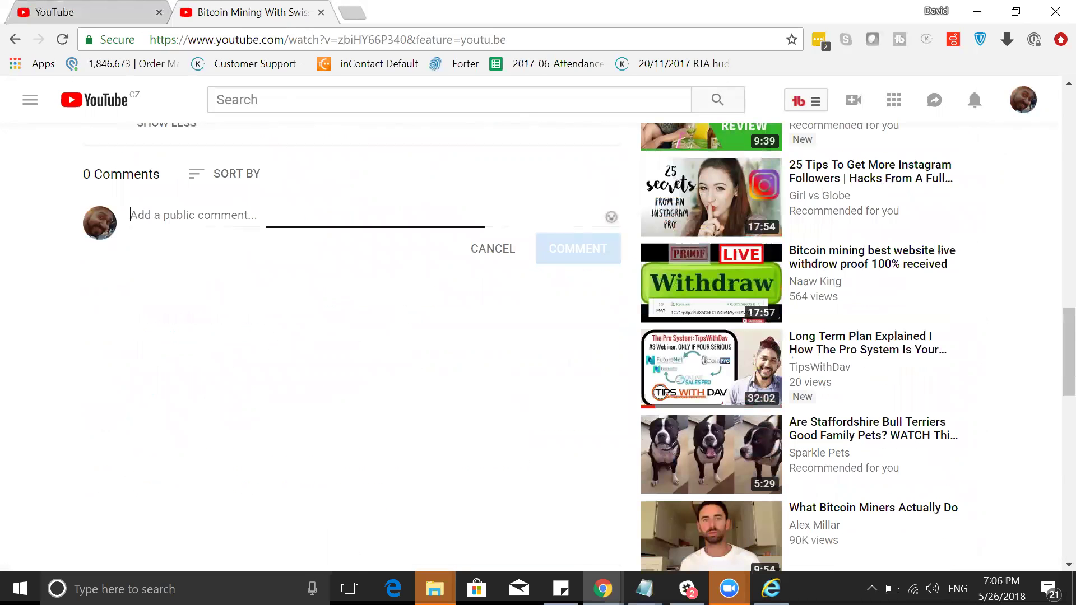
pyautogui.hotkey('ctrl', 'v')
pyautogui.click(561, 269)
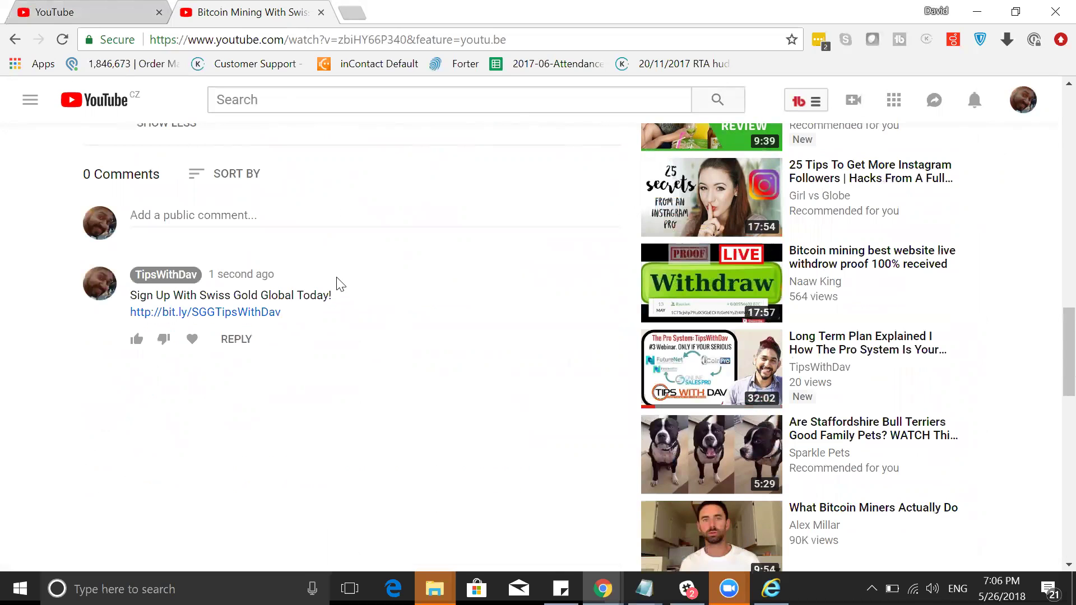
# - Pin the newly posted sign-up comment to the video and confirm the pinning
pyautogui.click(603, 283)
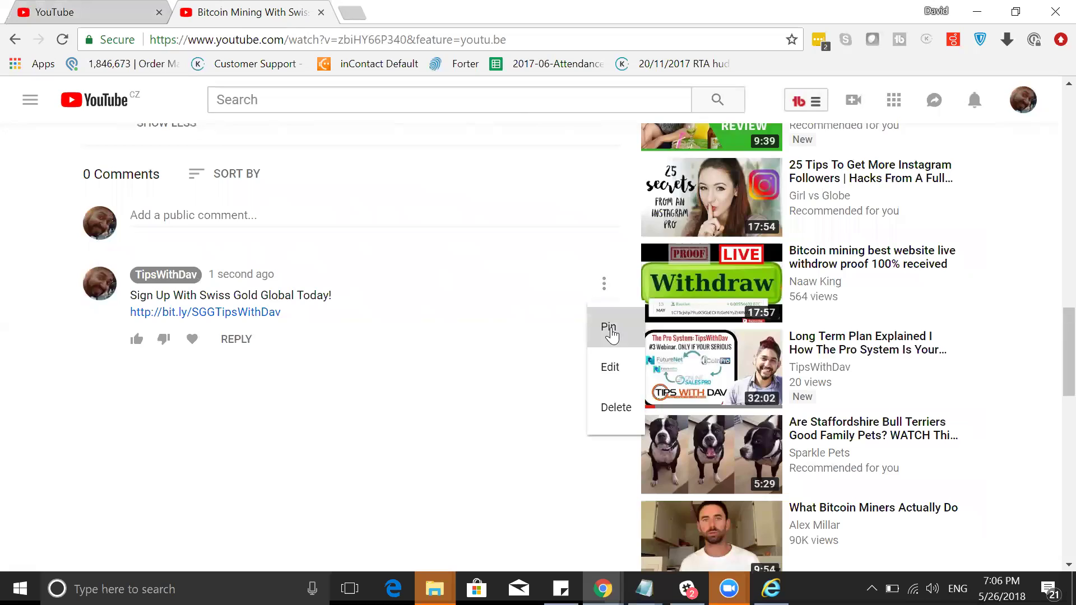
pyautogui.click(609, 327)
pyautogui.click(654, 365)
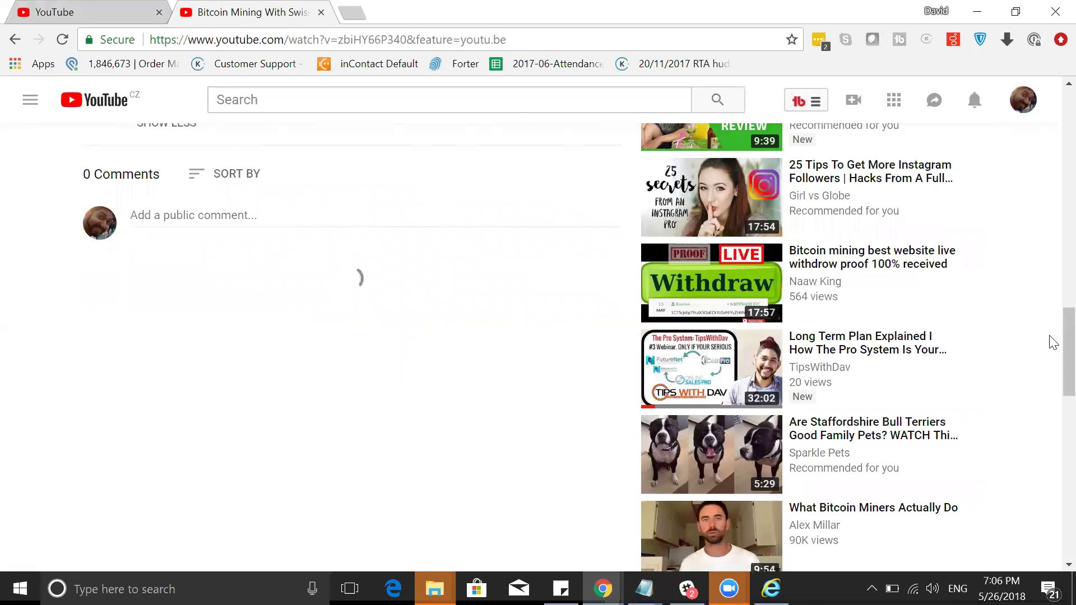
# - Review the Best Practices checklist in Videolytics again, including the comment pinned and comment hearted items
pyautogui.scroll(10, 1052, 328)
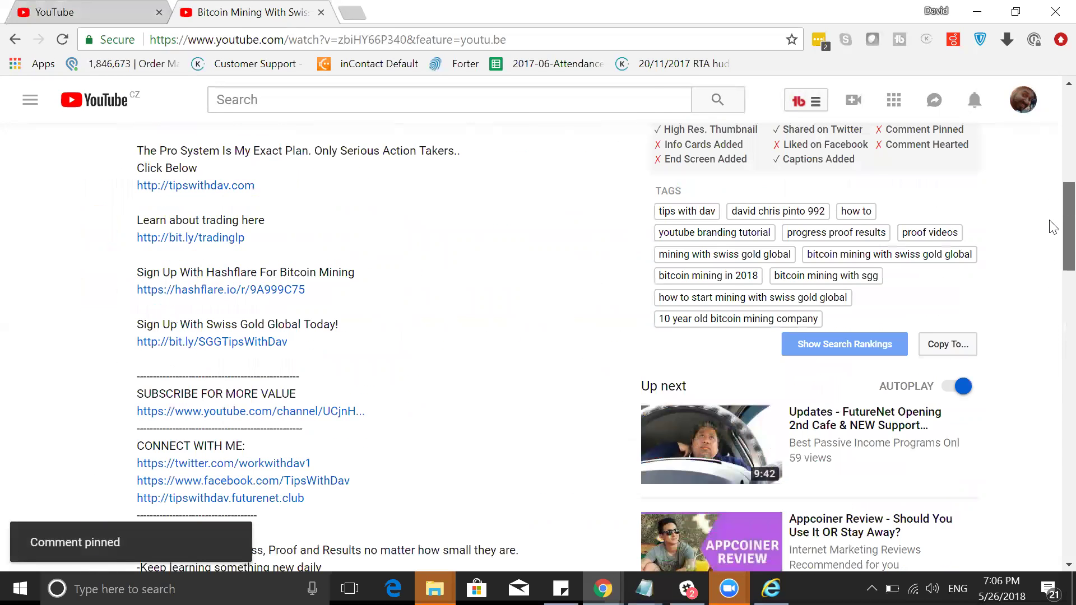
pyautogui.scroll(2, 1053, 215)
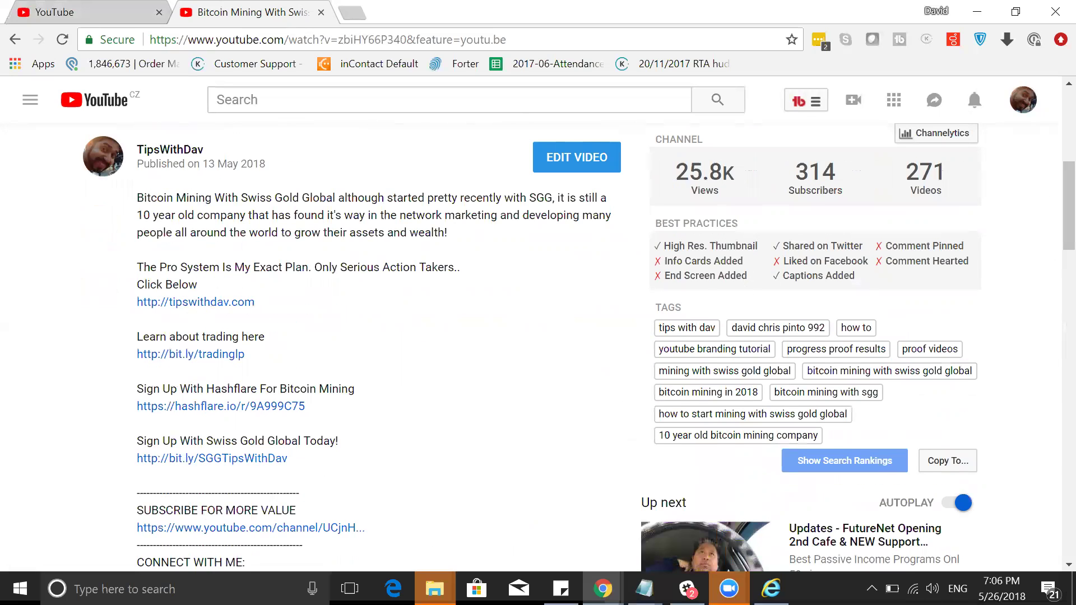
pyautogui.moveTo(654, 245); pyautogui.dragTo(931, 261)
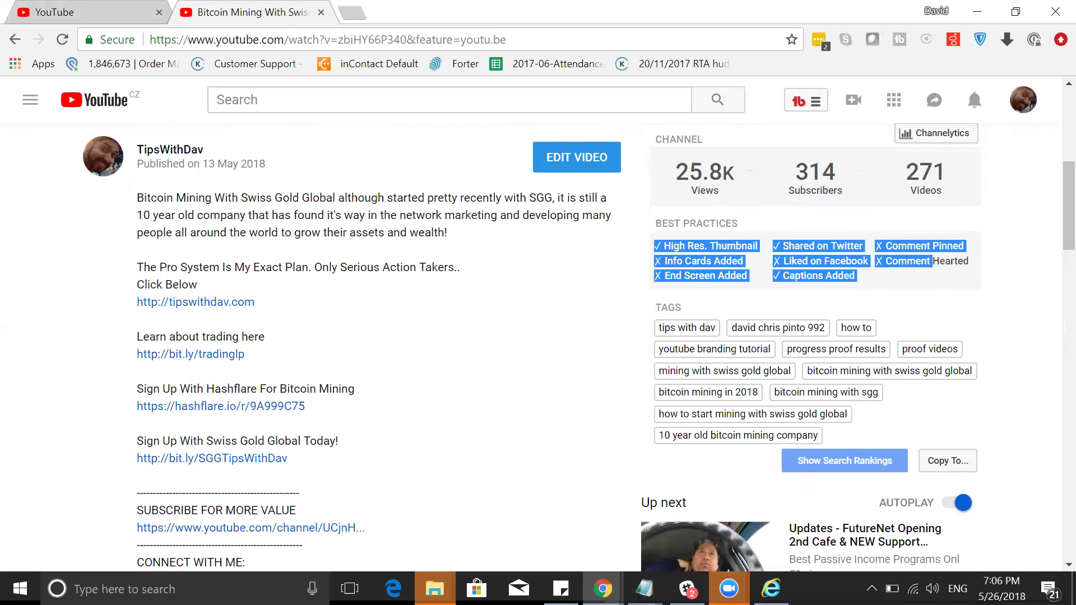
pyautogui.click(603, 261)
pyautogui.scroll(7, 598, 257)
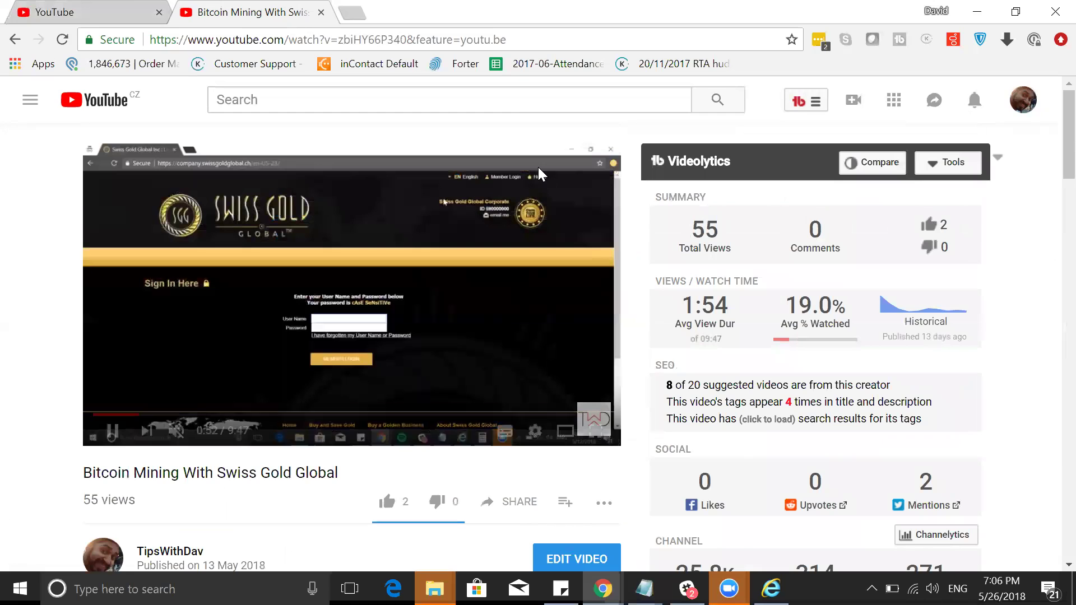
# - Return to the video's edit page and open its Cards editor from the Add Info Cards best practice, dismissing the card template dialog
pyautogui.click(134, 8)
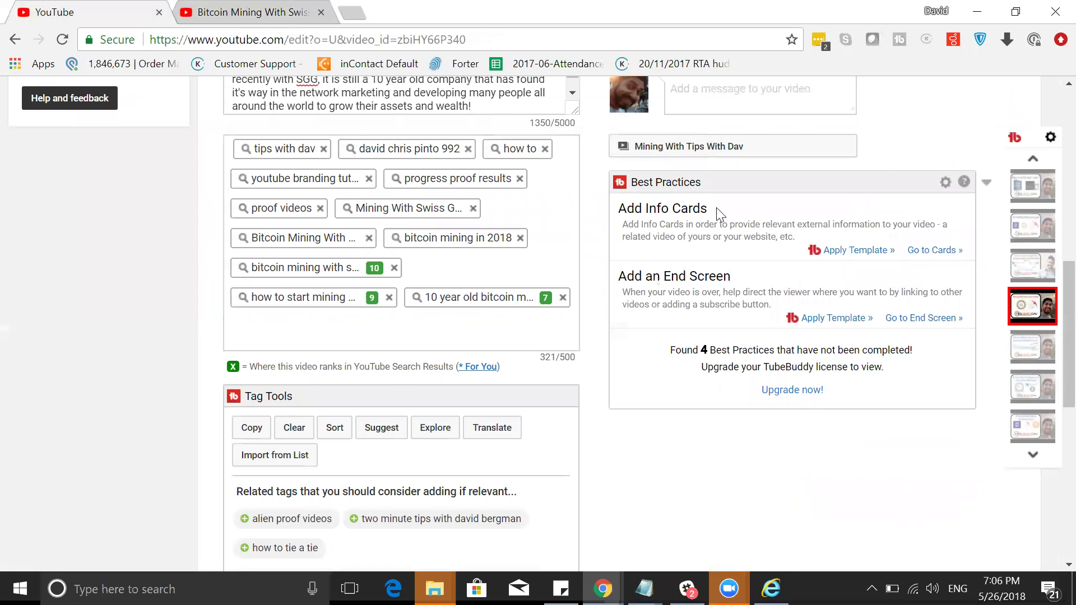
pyautogui.scroll(10, 716, 208)
pyautogui.scroll(-7, 551, 207)
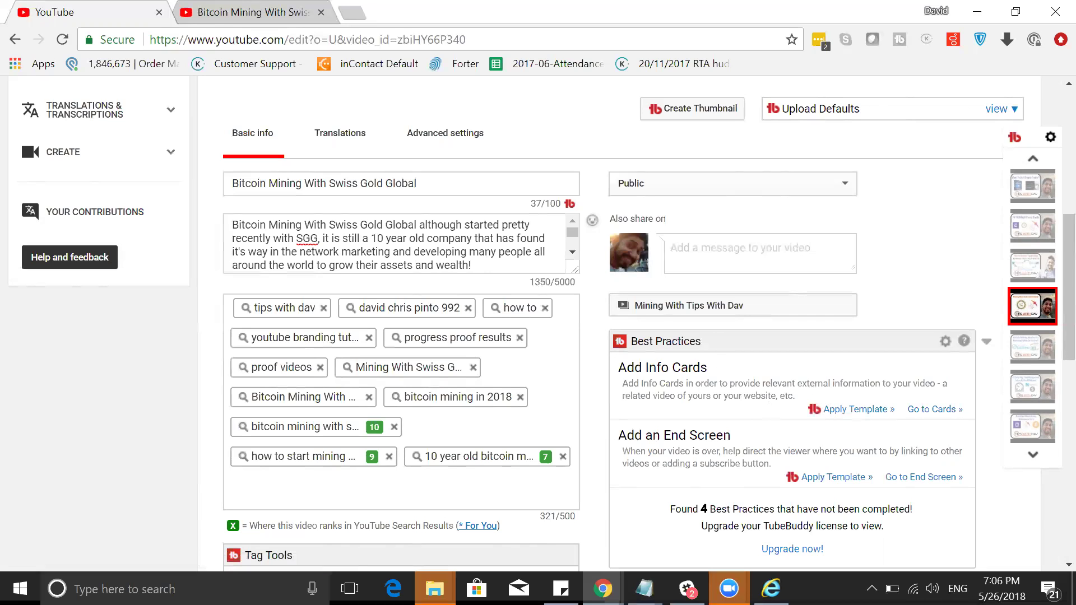
pyautogui.click(855, 410)
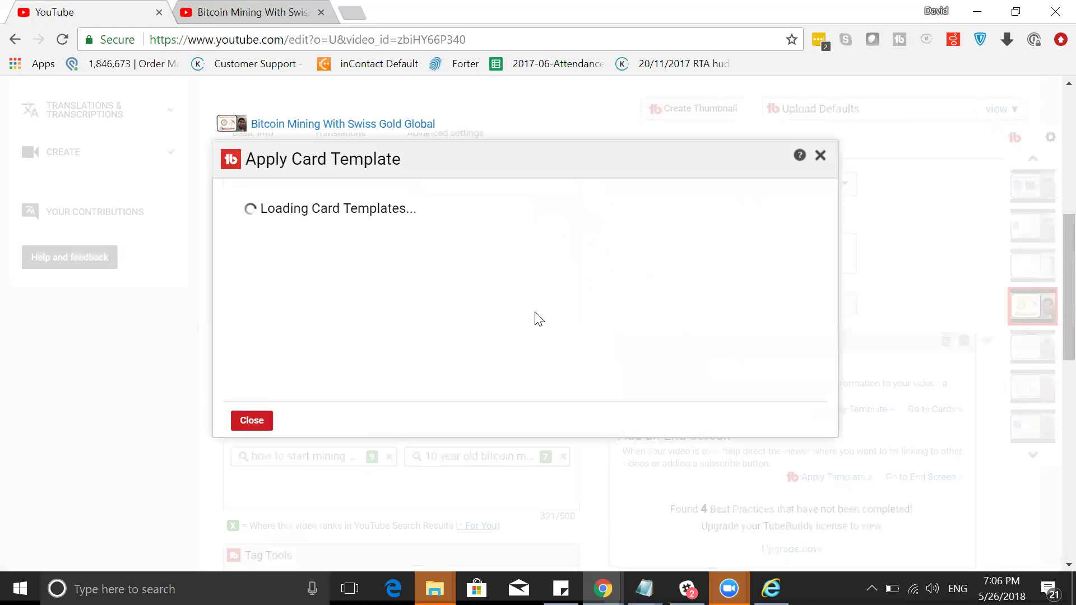
pyautogui.click(820, 155)
pyautogui.click(927, 410)
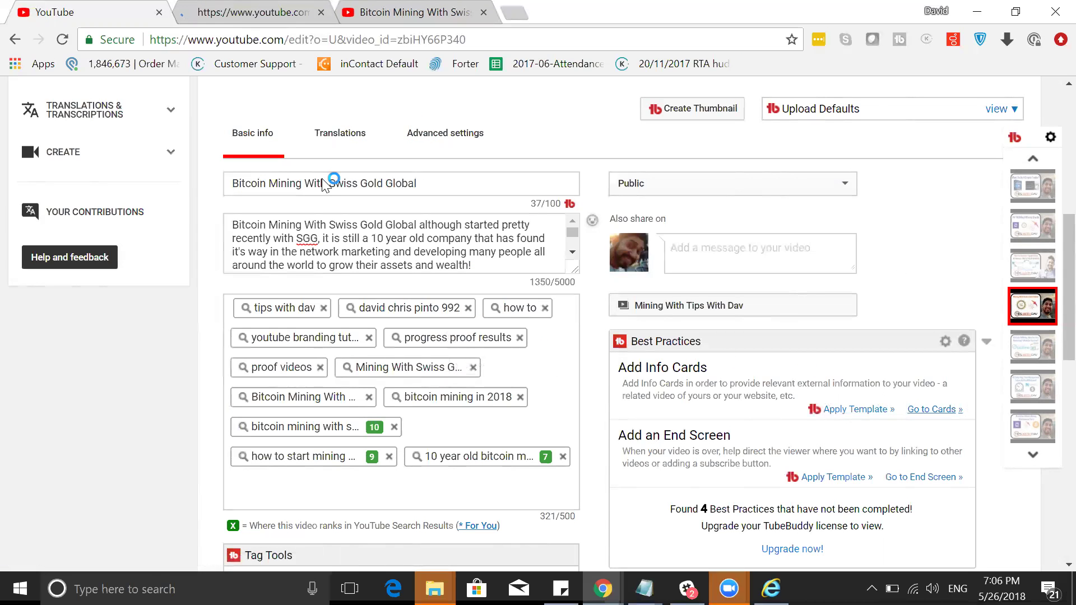
pyautogui.click(187, 12)
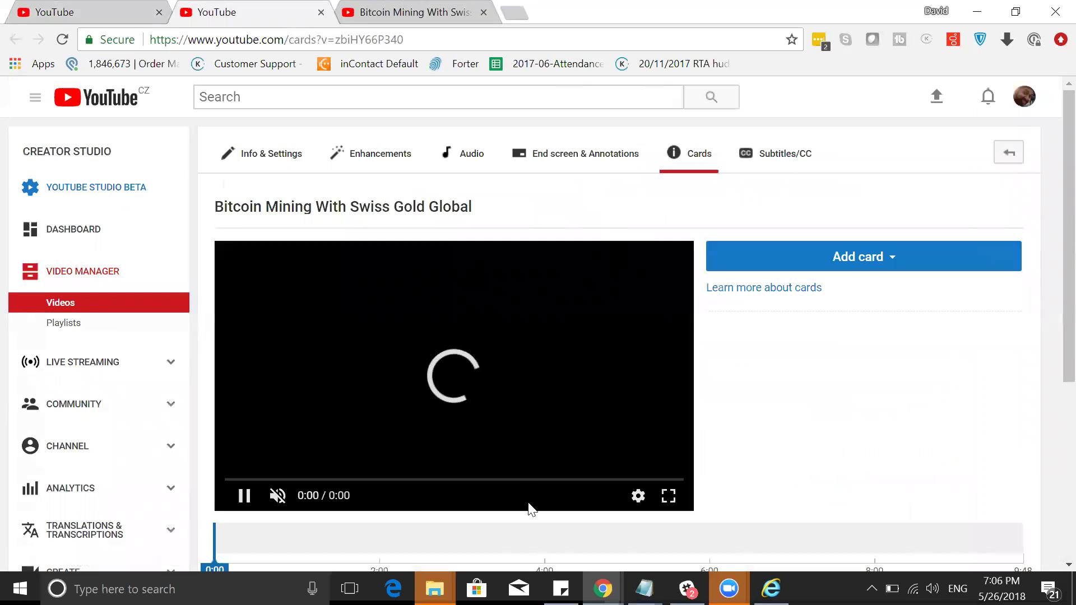
# - Add a video card at about 5:42 that promotes the upload "#4 Daily TWDVlog I Mining Monday I Hashflare Update 2018"
pyautogui.click(491, 479)
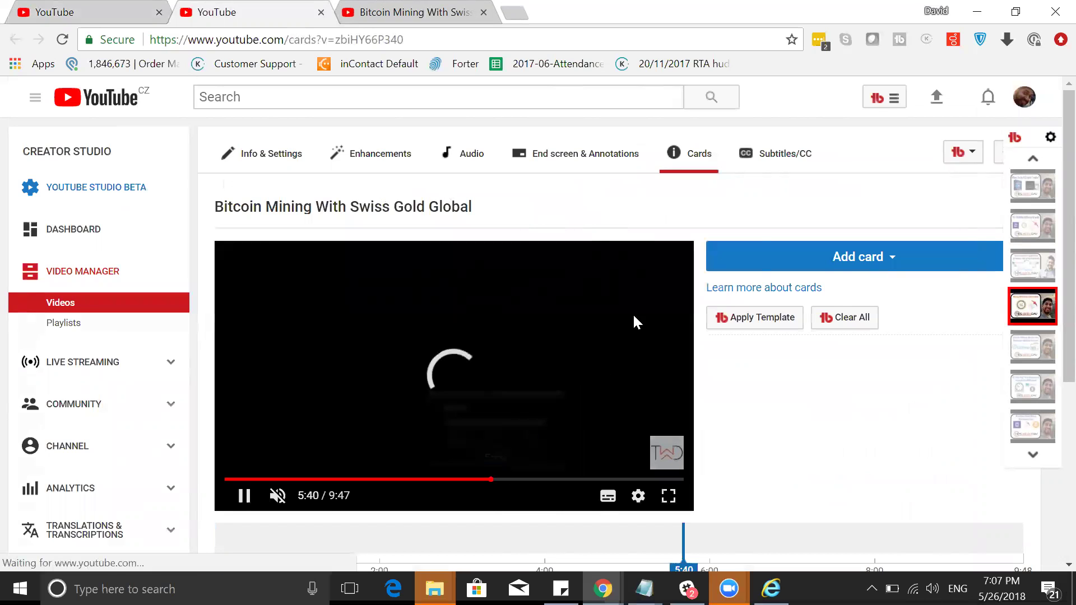
pyautogui.click(877, 257)
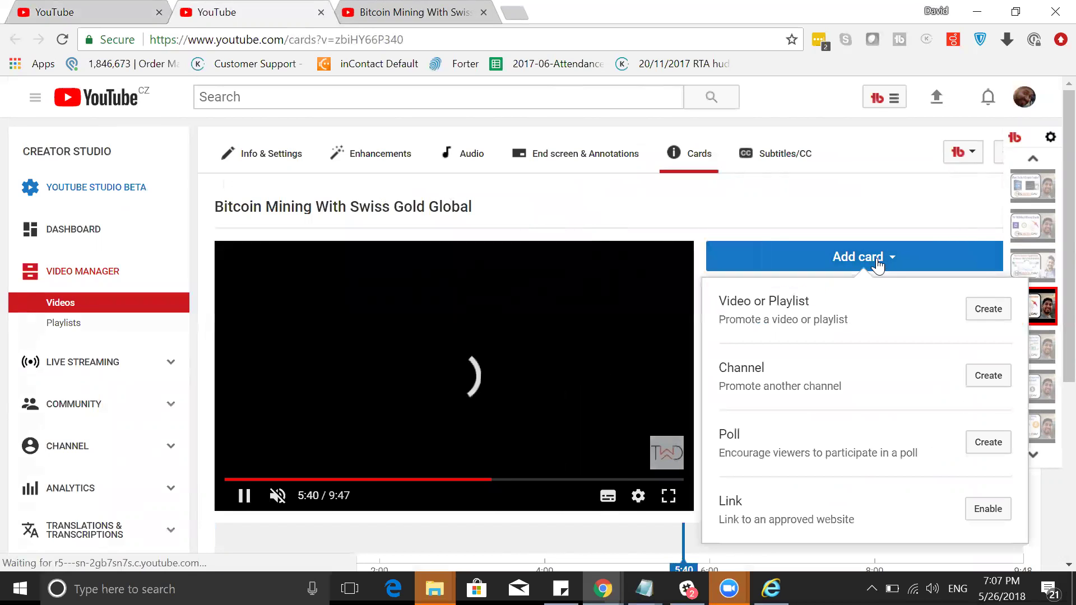
pyautogui.click(988, 312)
pyautogui.scroll(-2, 637, 296)
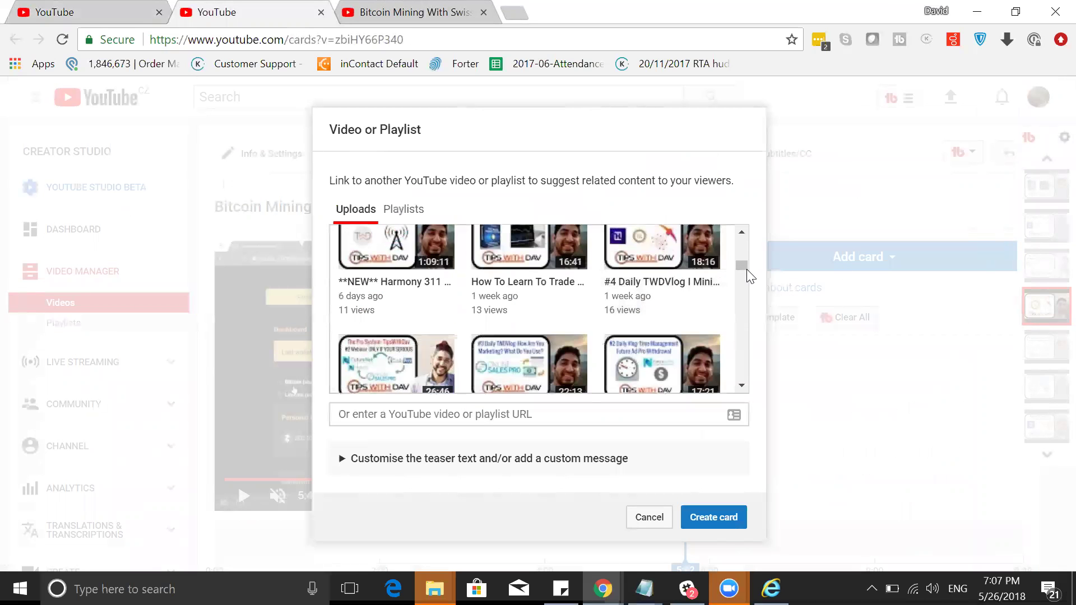
pyautogui.click(674, 265)
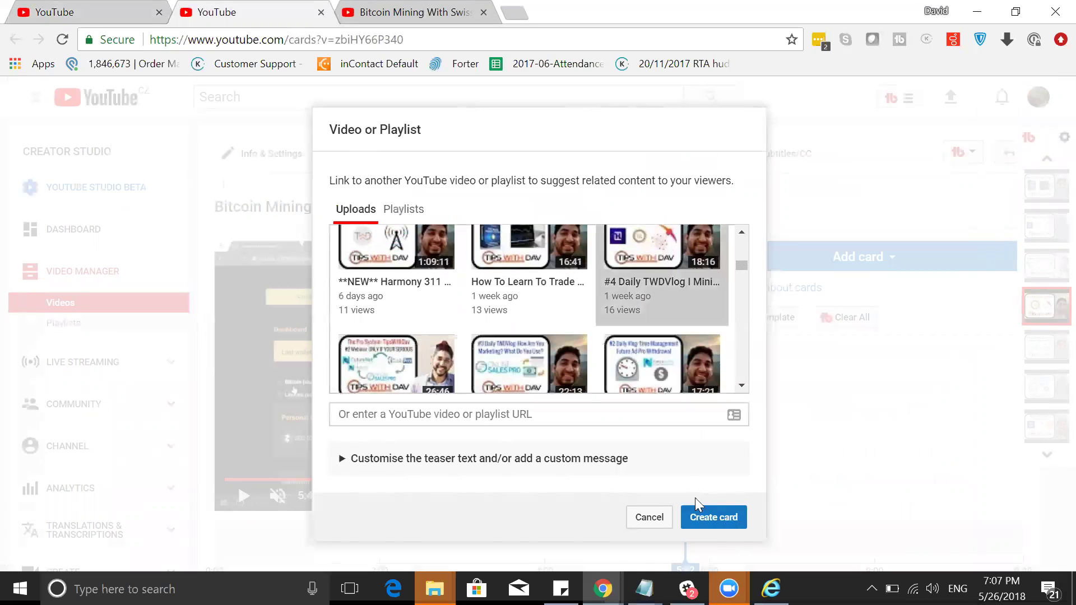
pyautogui.click(699, 520)
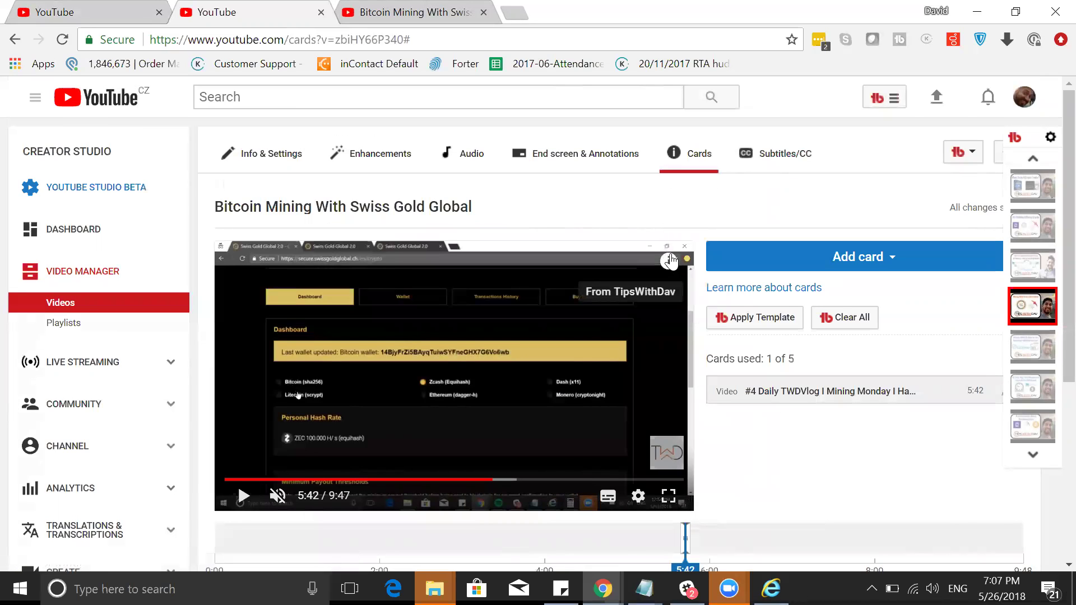
# - Play the video from 5:23 past the card's position to preview its teaser
pyautogui.click(480, 481)
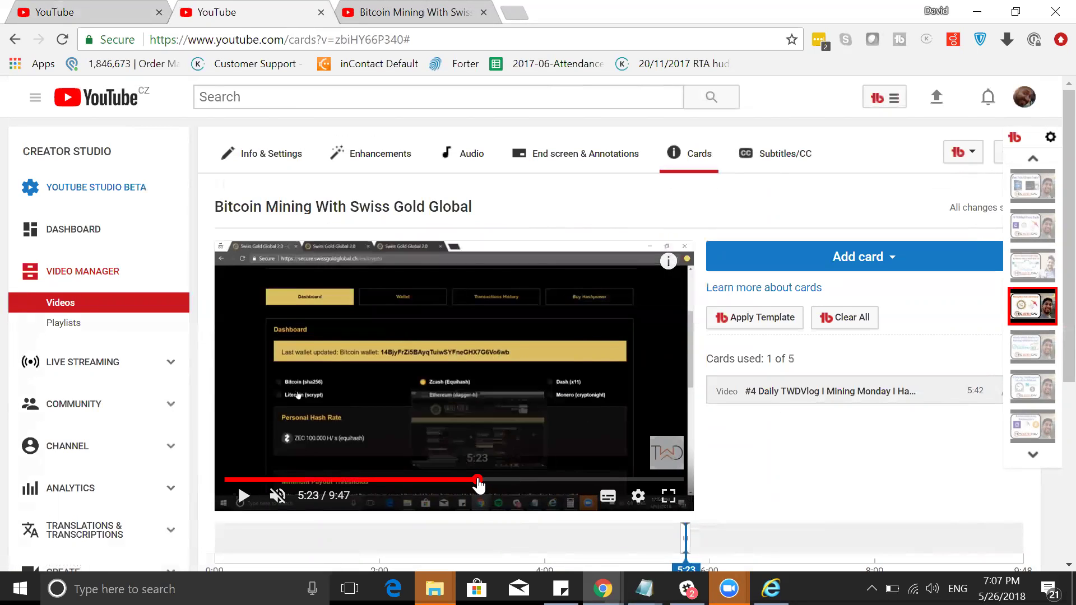
pyautogui.click(241, 496)
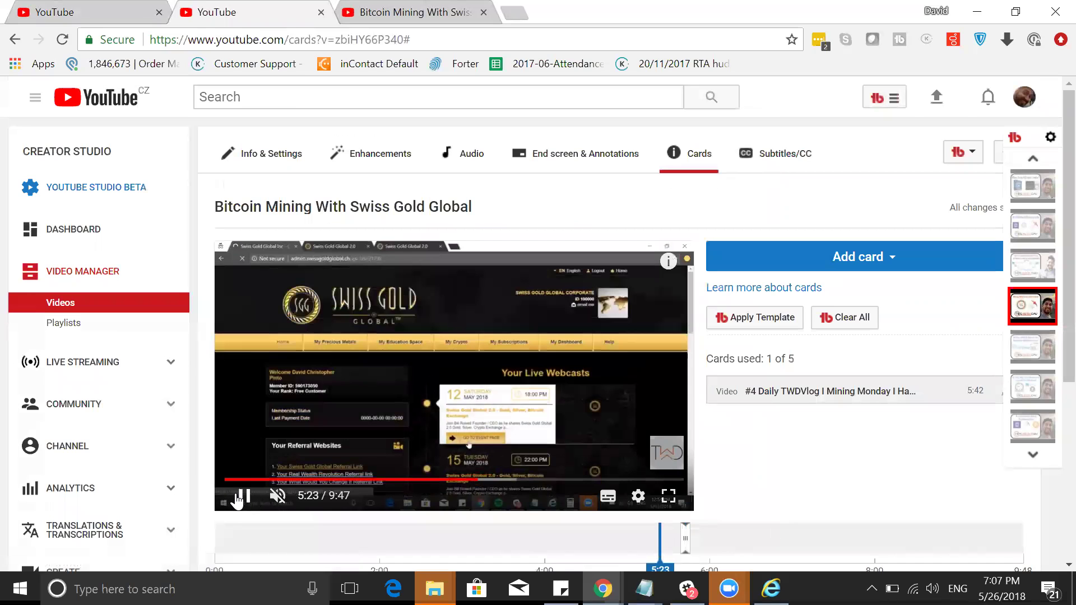
pyautogui.click(241, 497)
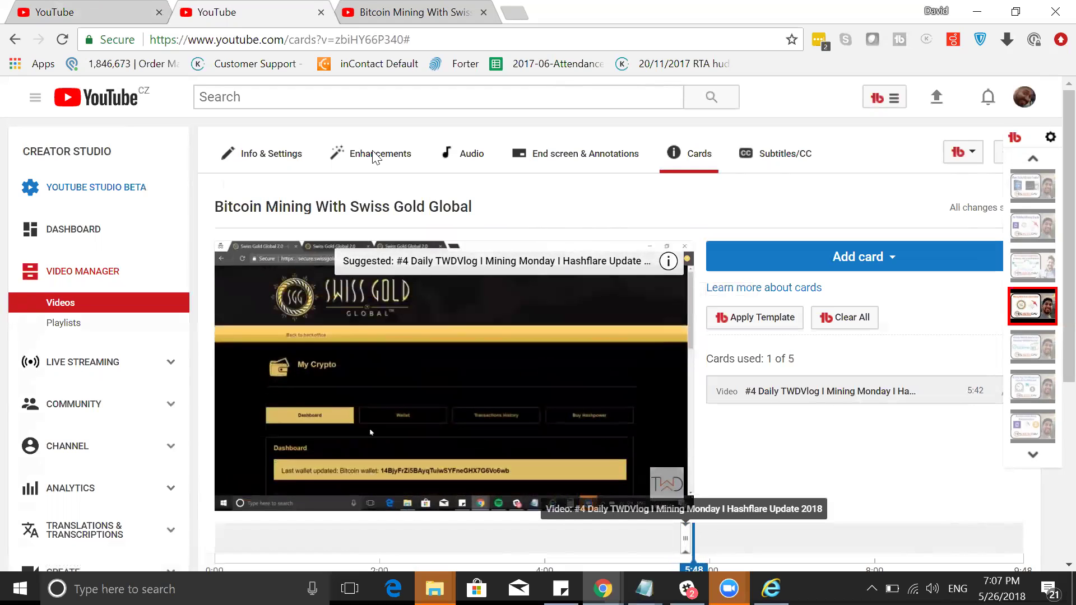
# - Reload the video's edit page and check the refreshed Best Practices list beside its tags
pyautogui.click(150, 7)
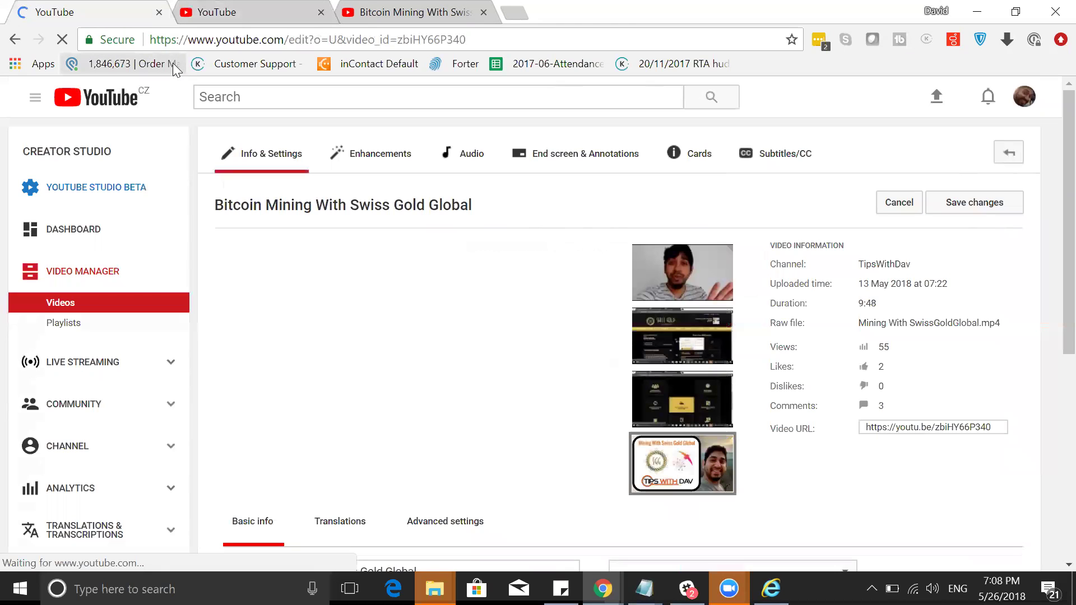
pyautogui.scroll(-7, 379, 202)
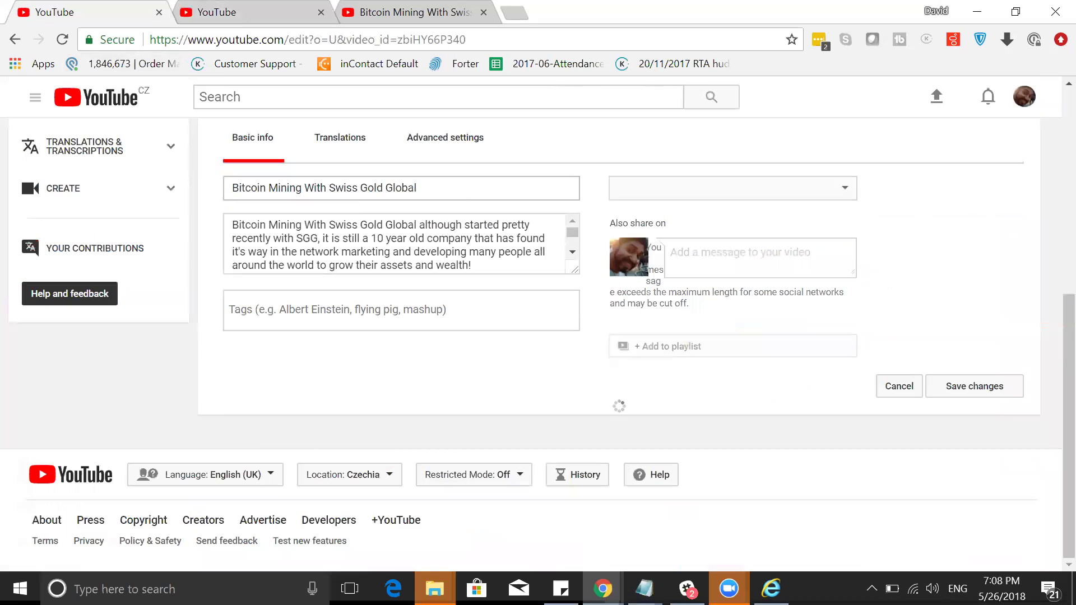
pyautogui.scroll(7, 381, 202)
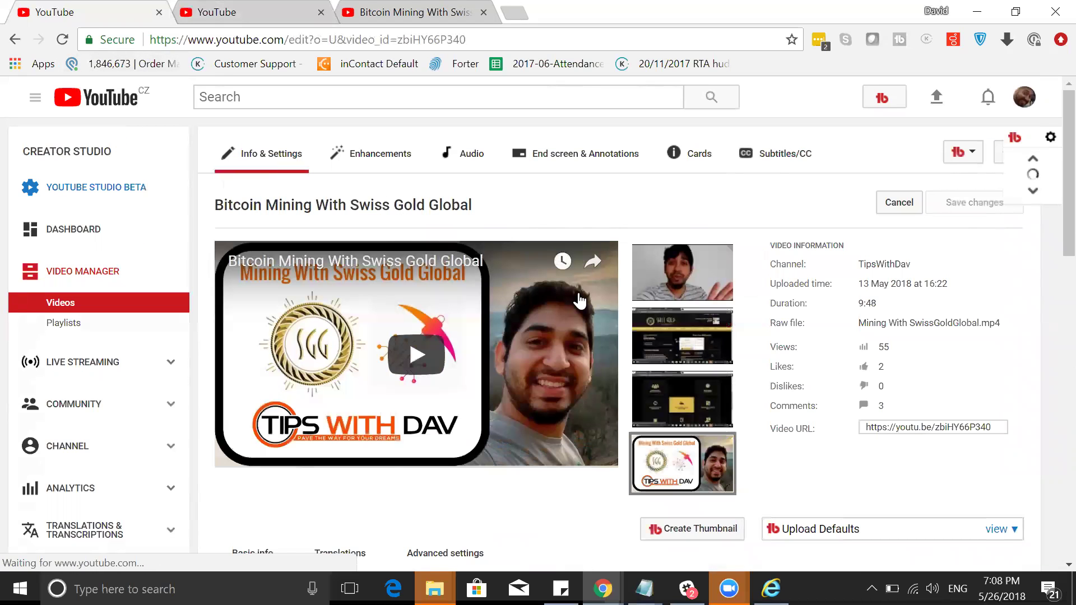
pyautogui.scroll(-5, 579, 308)
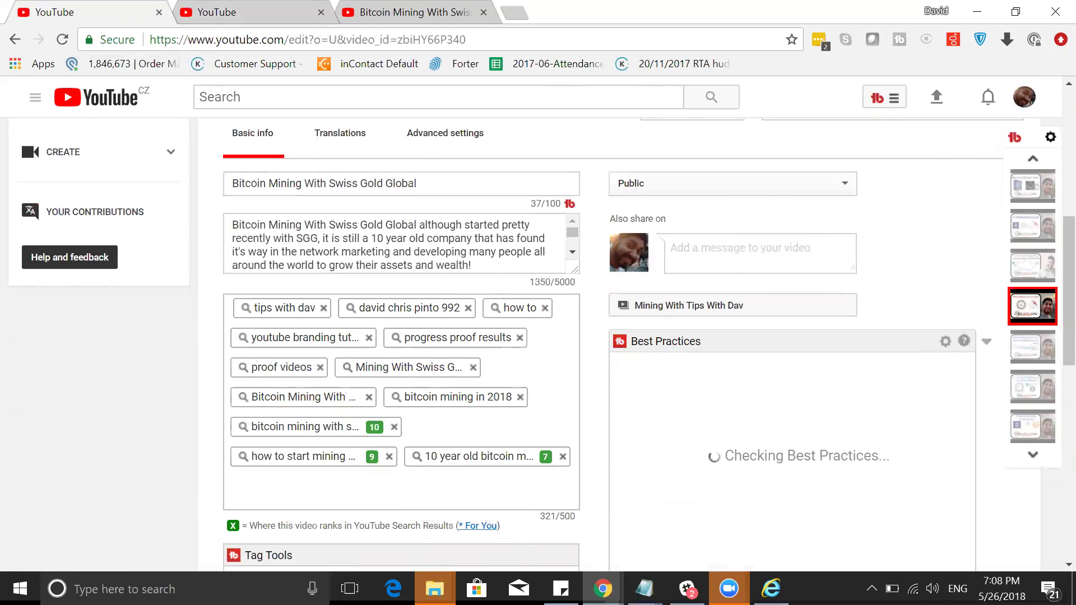
pyautogui.scroll(-2, 365, 448)
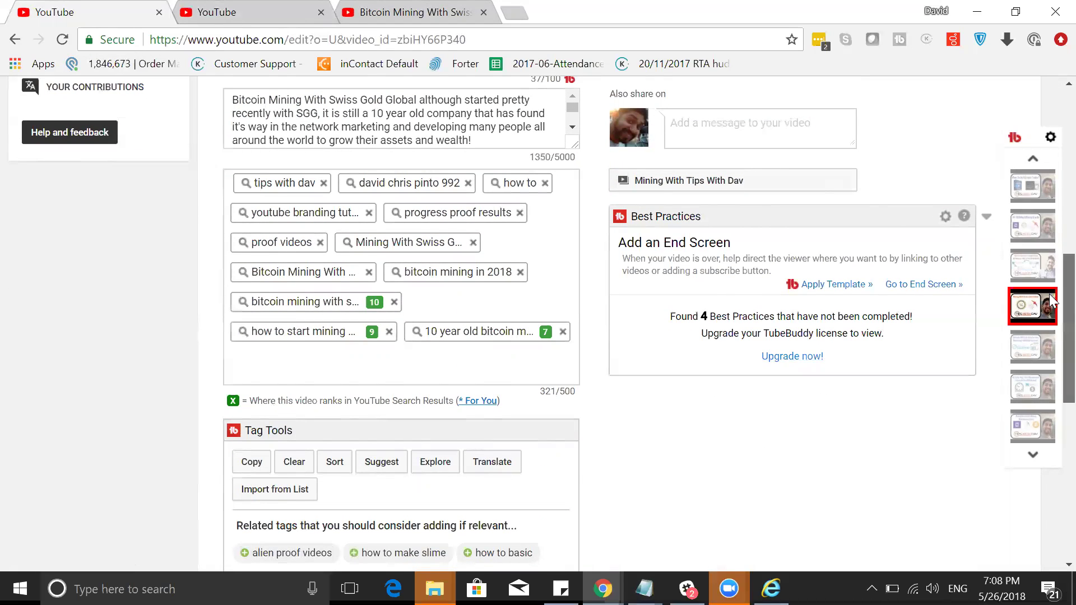
# - Review the tags, Tag Tools suggestions and Best Practices on the video's edit page
pyautogui.scroll(-3, 785, 437)
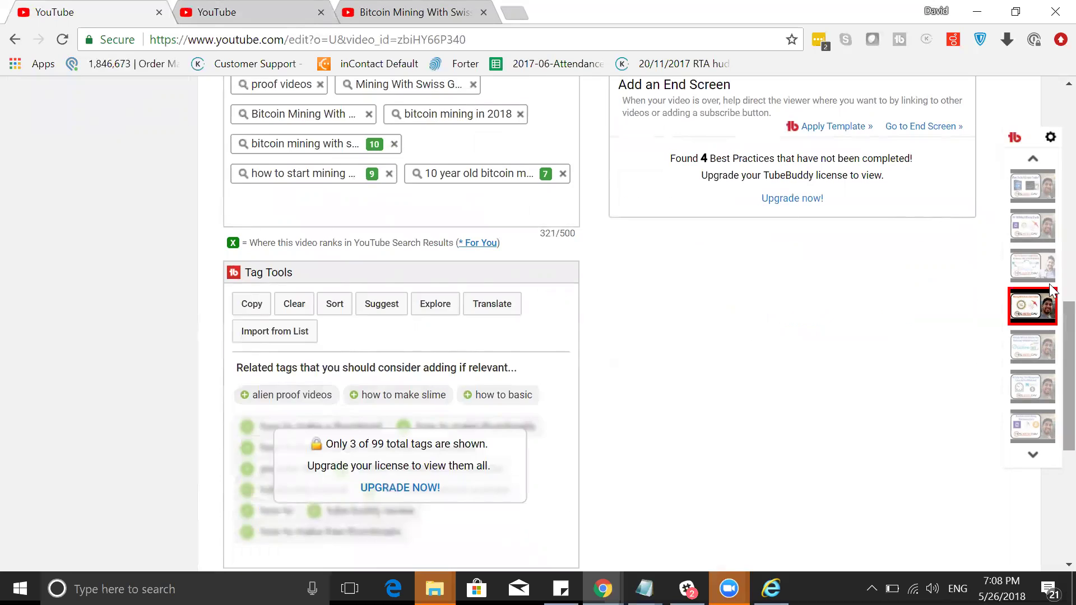
pyautogui.scroll(5, 824, 407)
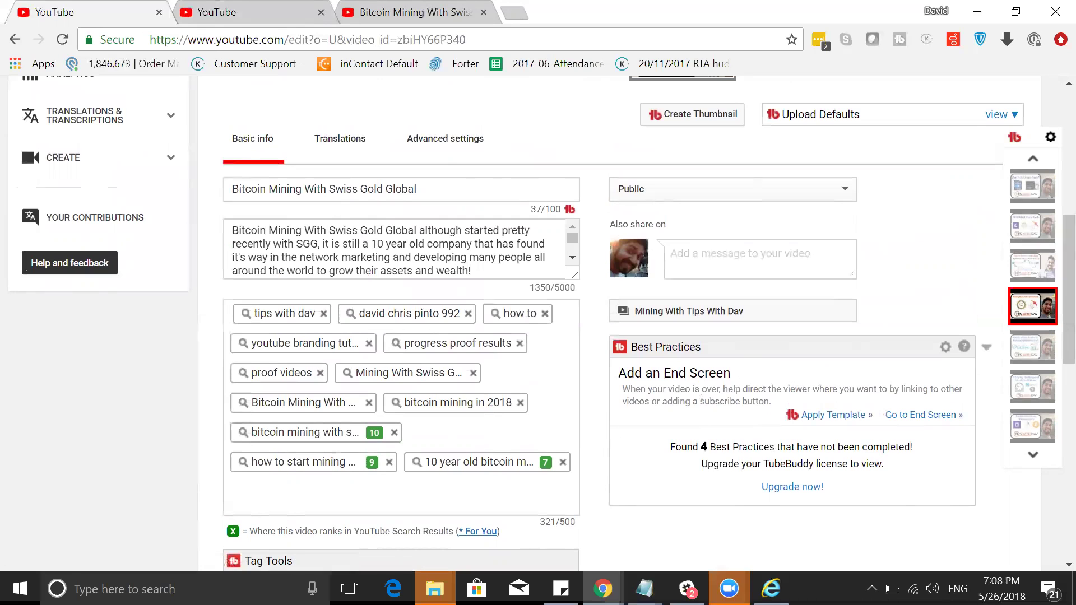
pyautogui.scroll(7, 742, 375)
pyautogui.scroll(-7, 739, 371)
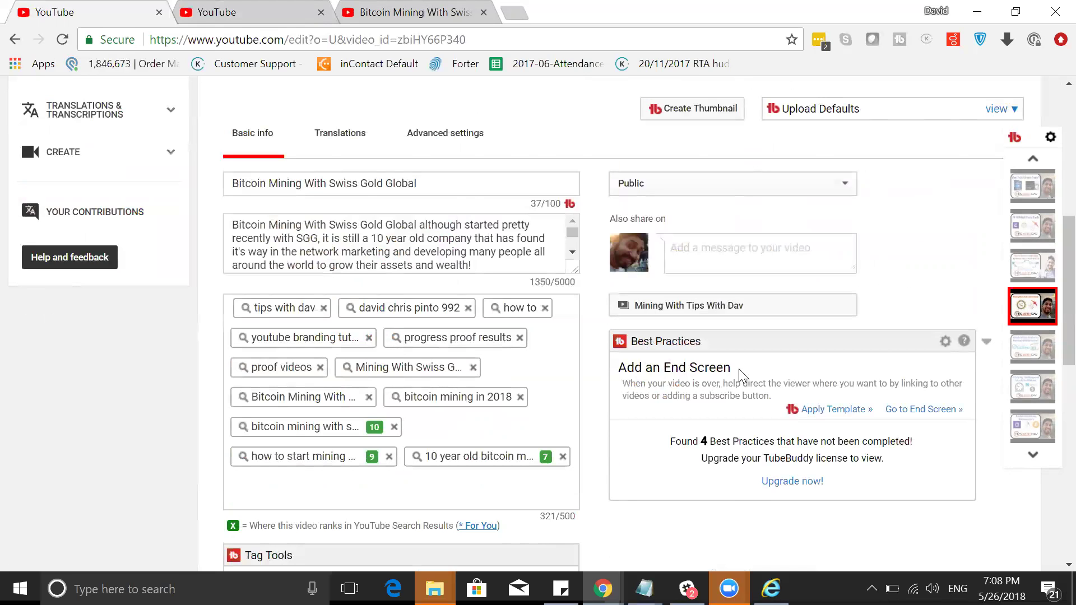
pyautogui.scroll(7, 738, 368)
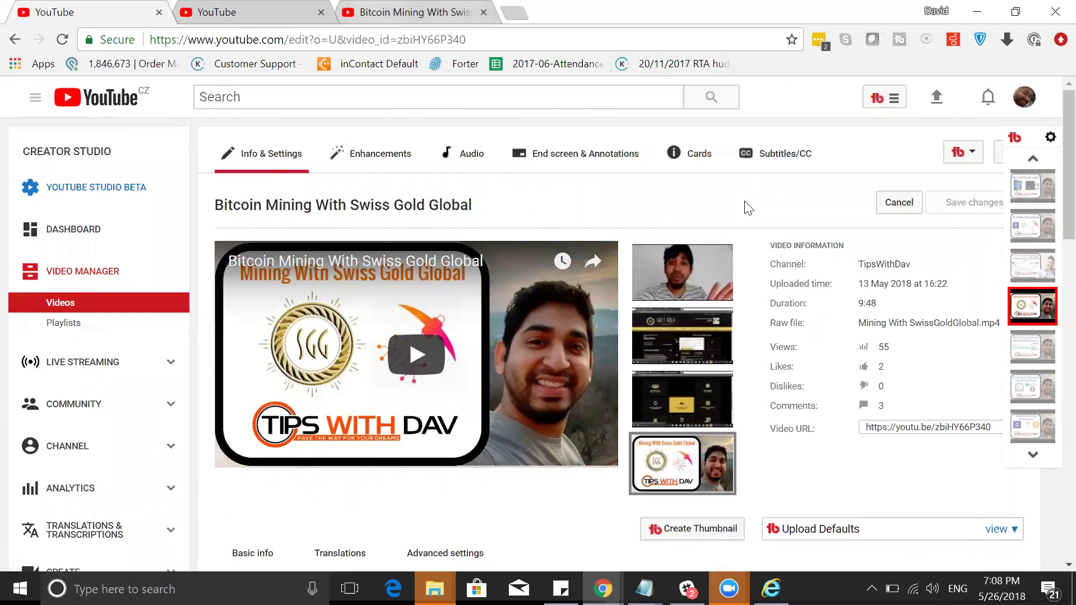
# - Go to the video's watch page and highlight Captions Added in the Videolytics Best Practices checklist
pyautogui.click(919, 427)
pyautogui.scroll(-6, 840, 392)
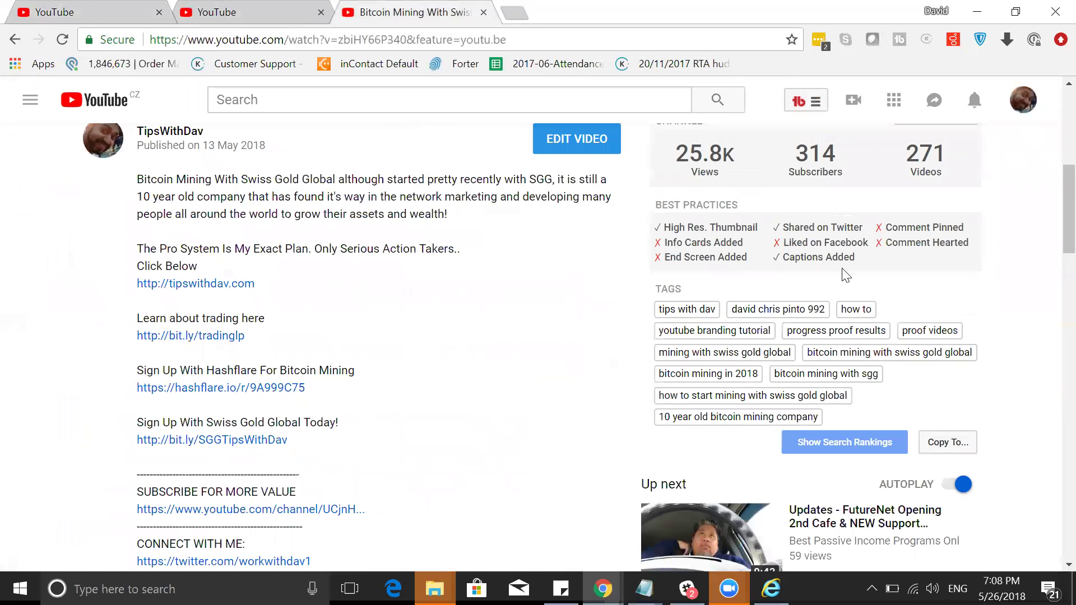
pyautogui.tripleClick(861, 262)
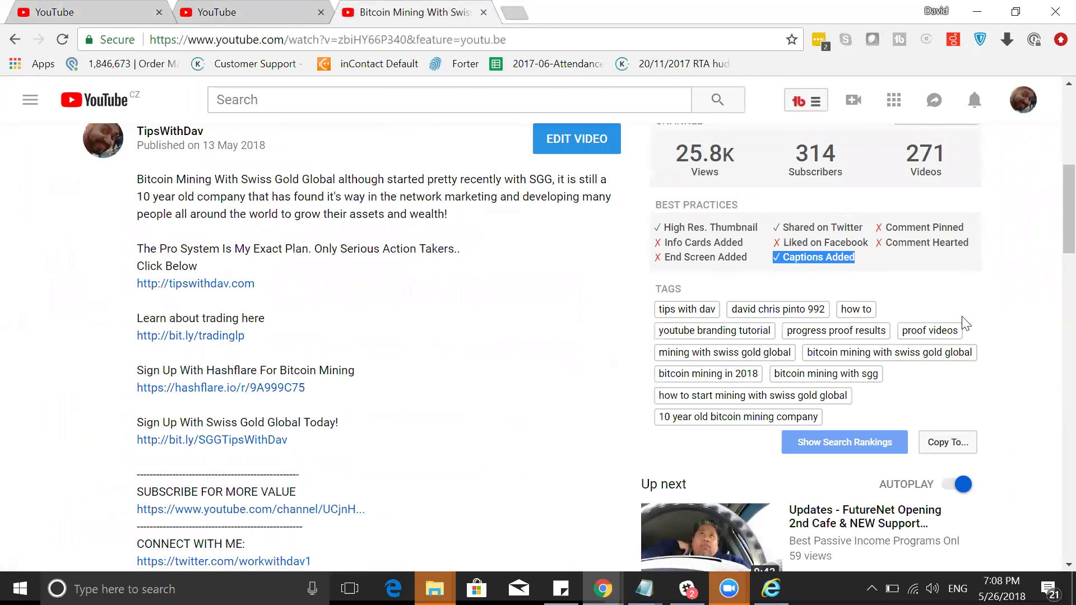
# - Preview the captions on the playing video by switching them on and off again
pyautogui.scroll(7, 414, 303)
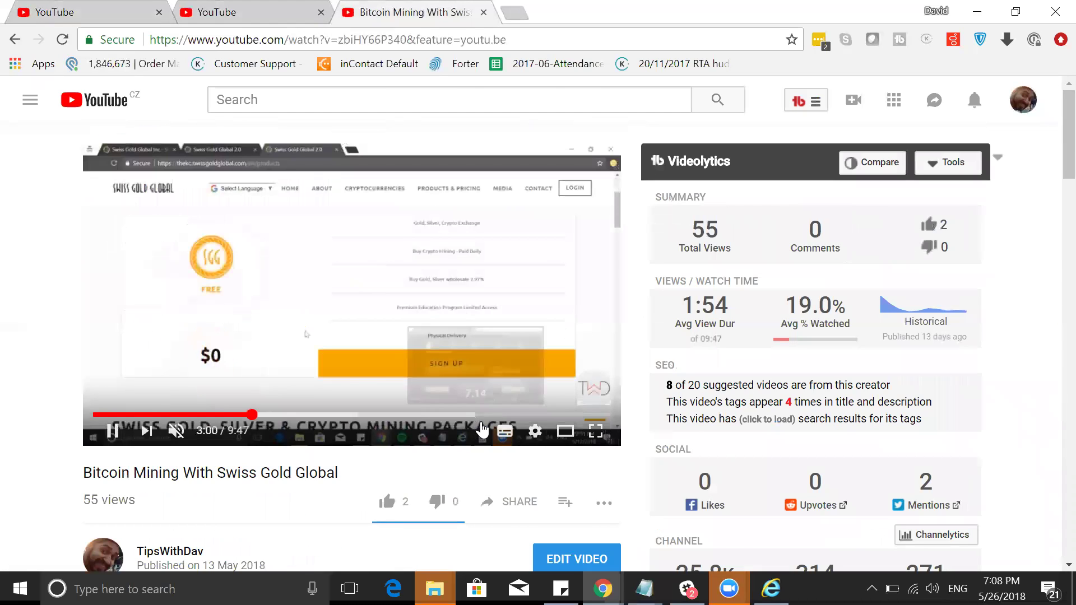
pyautogui.click(505, 441)
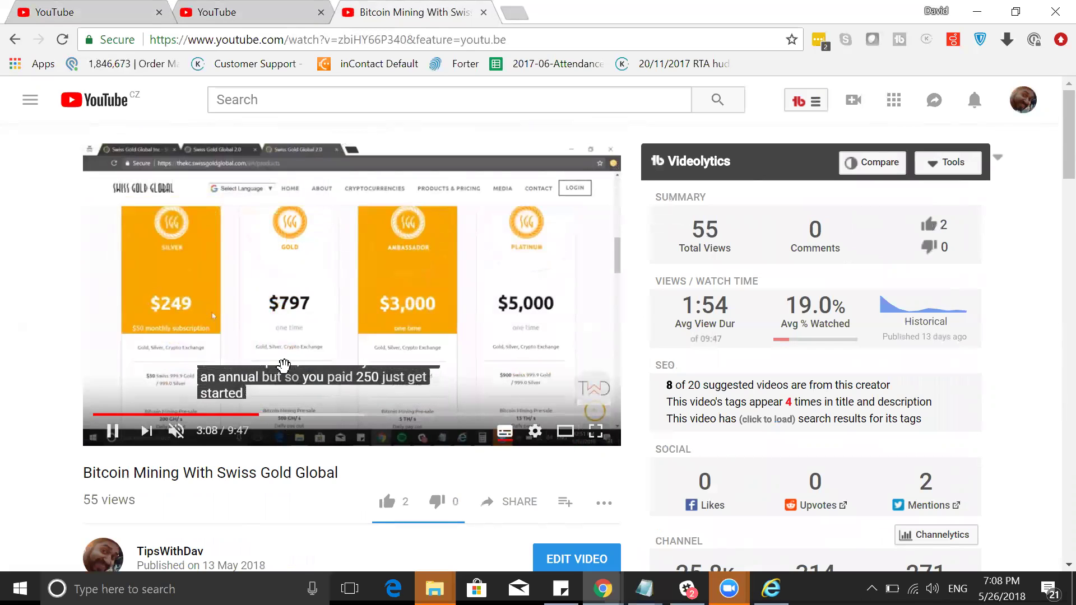
pyautogui.click(504, 432)
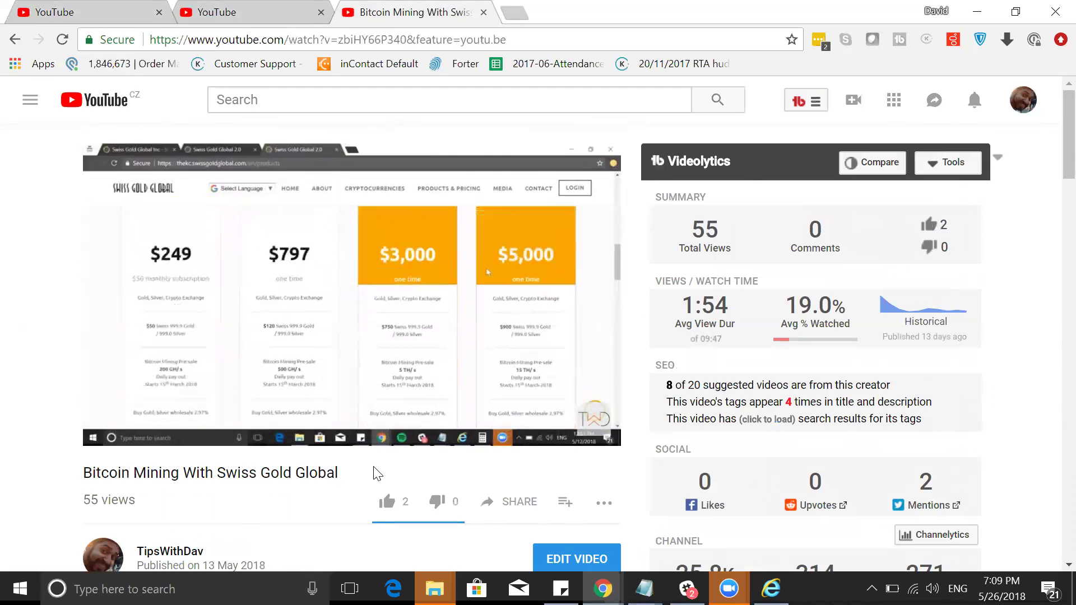
# - Open the video's Subtitles/CC page from its edit page and dismiss the Set video language dialog
pyautogui.click(138, 8)
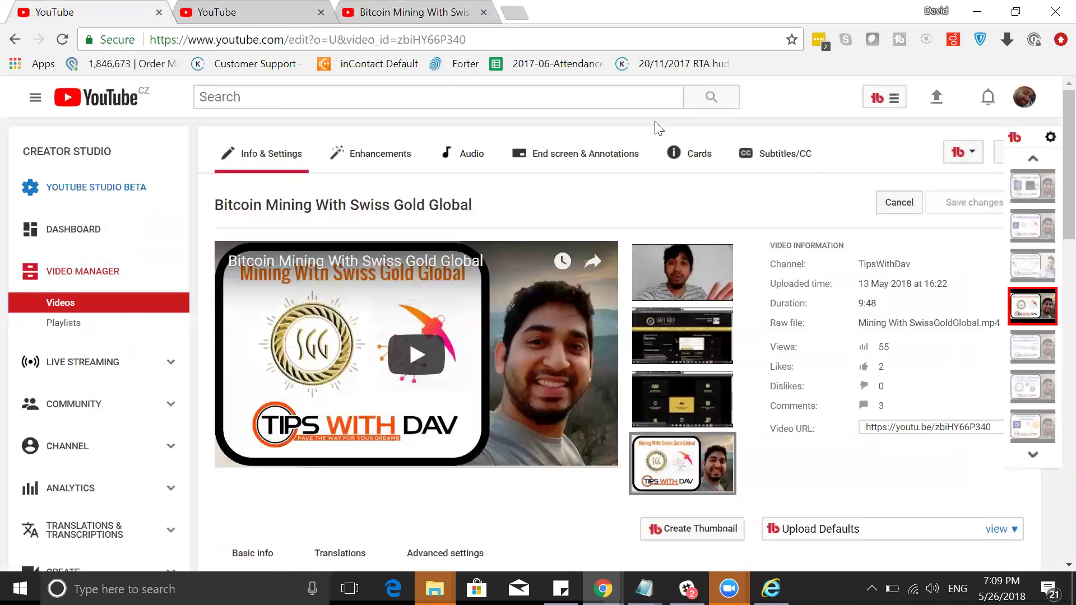
pyautogui.click(787, 157)
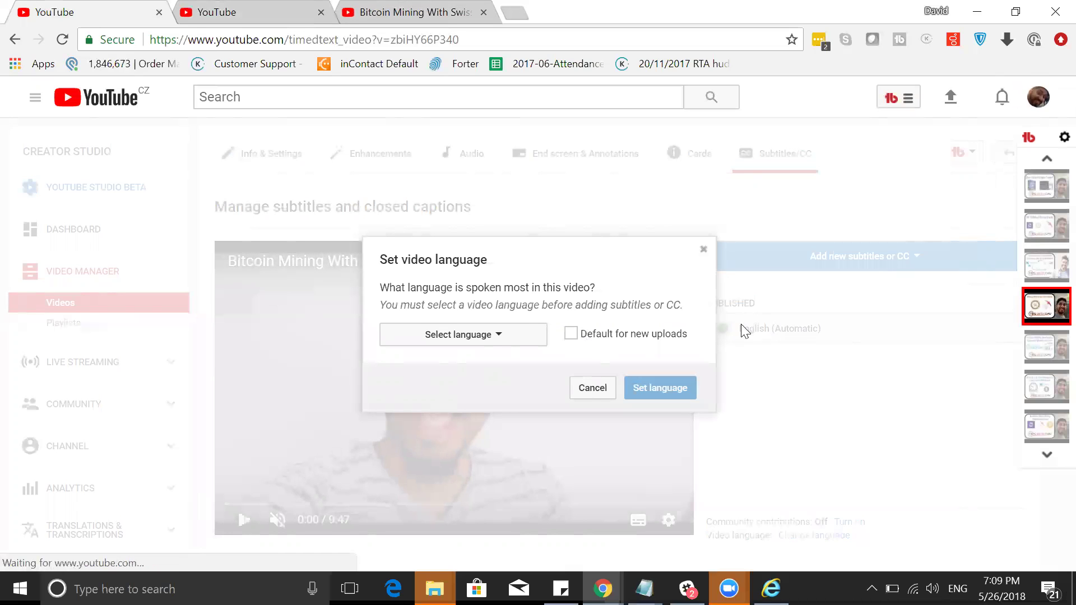
pyautogui.click(704, 249)
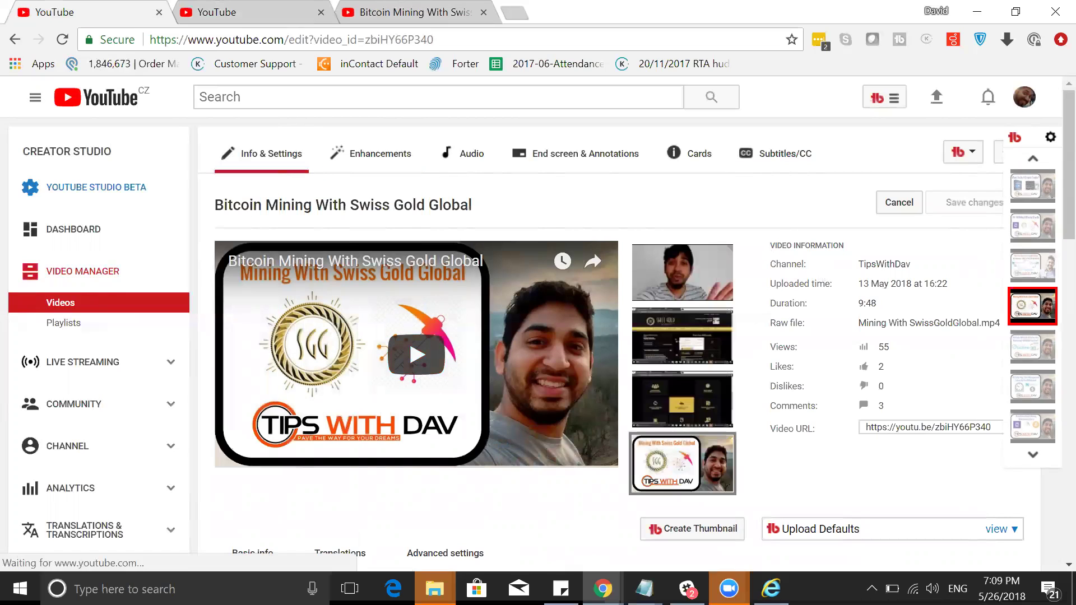
# - Open the Creator Studio dashboard to look over its analytics and recent comments, and revisit the video's Cards page
pyautogui.click(494, 152)
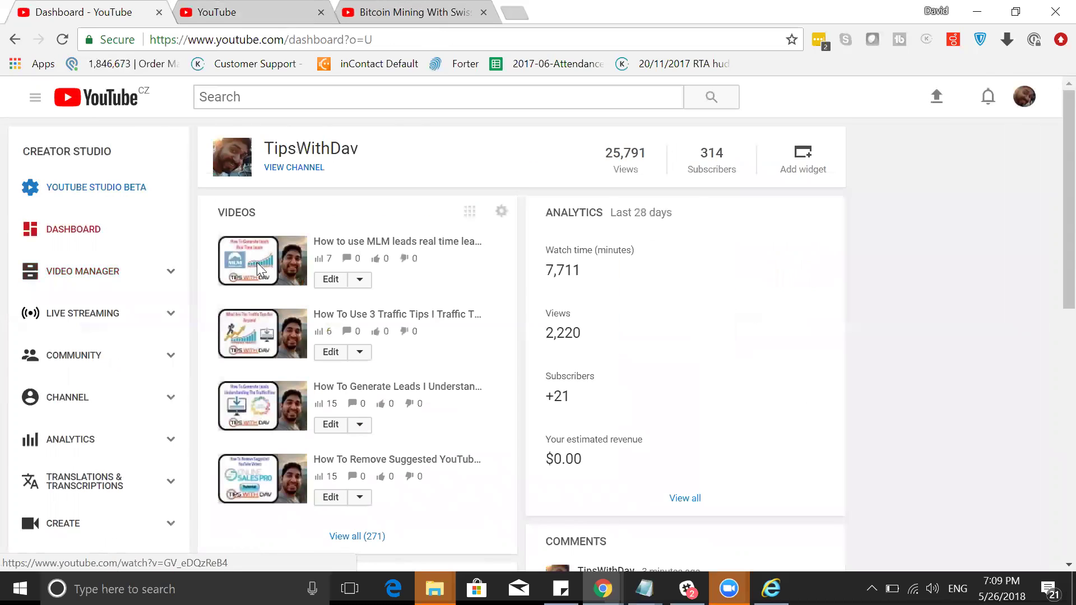
pyautogui.scroll(-1, 964, 277)
pyautogui.scroll(-5, 963, 277)
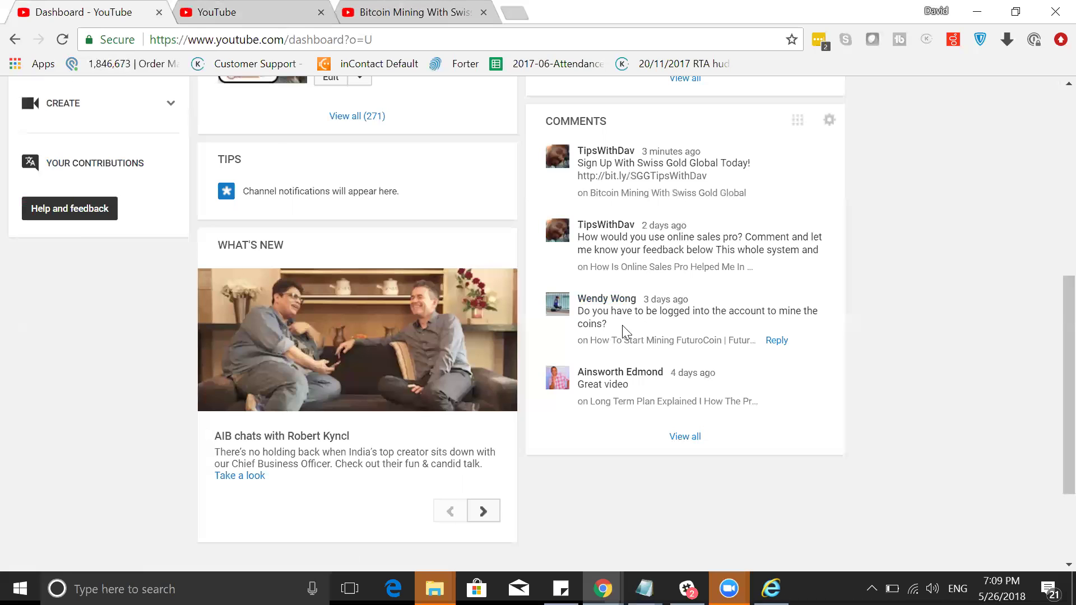
pyautogui.moveTo(705, 345)
pyautogui.scroll(5, 799, 328)
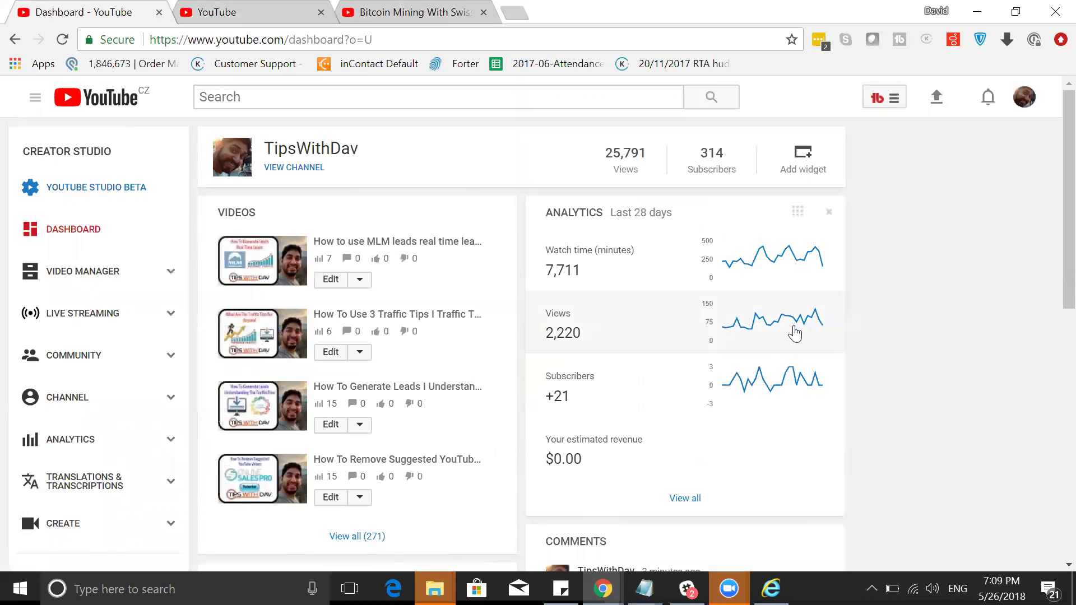
pyautogui.scroll(-6, 795, 334)
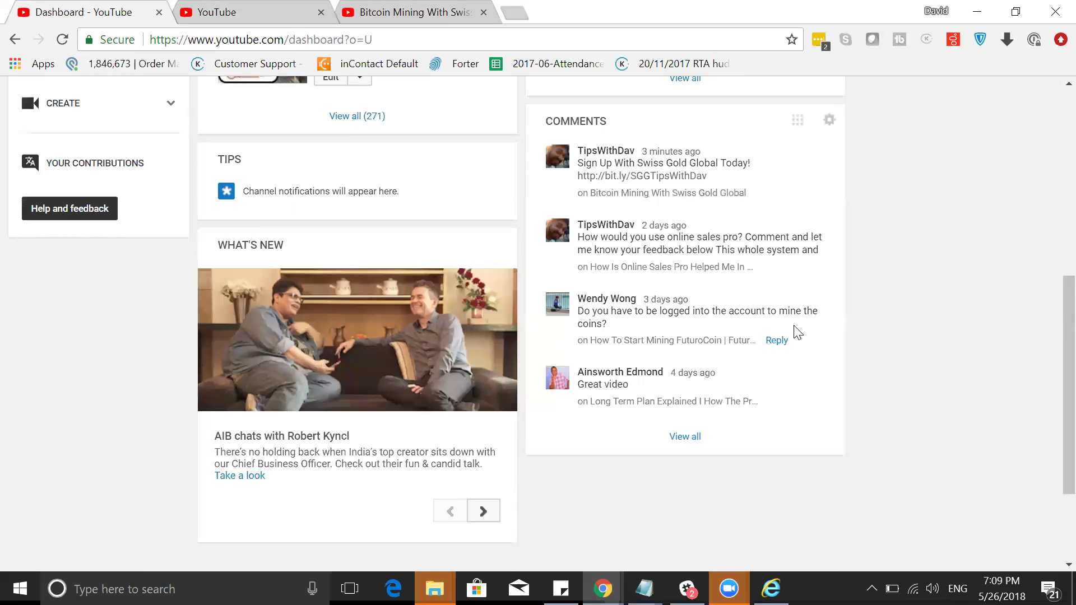
pyautogui.scroll(8, 796, 332)
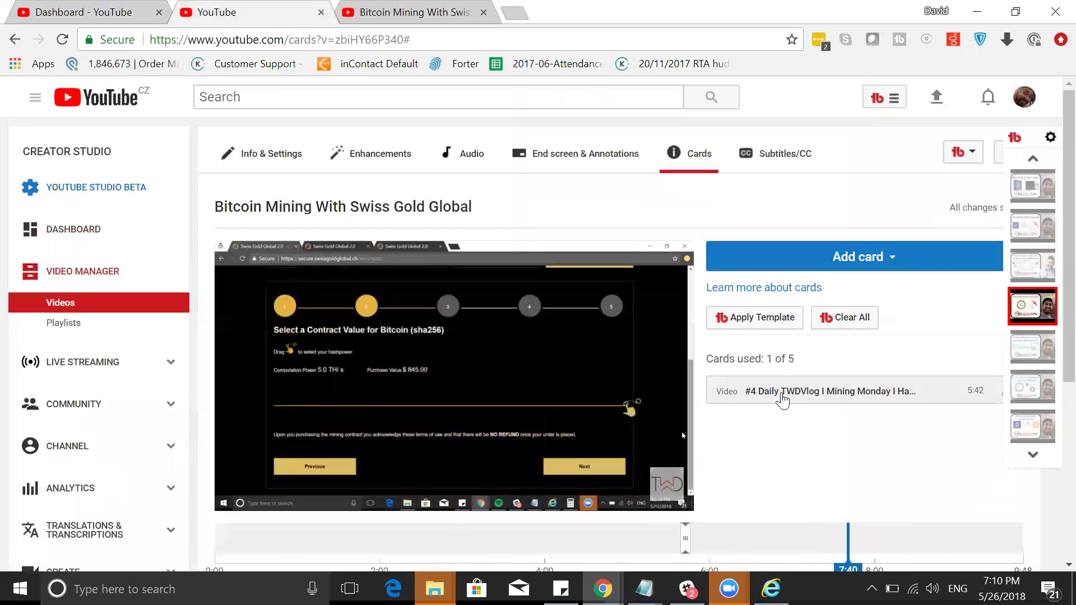
pyautogui.scroll(-5, 538, 336)
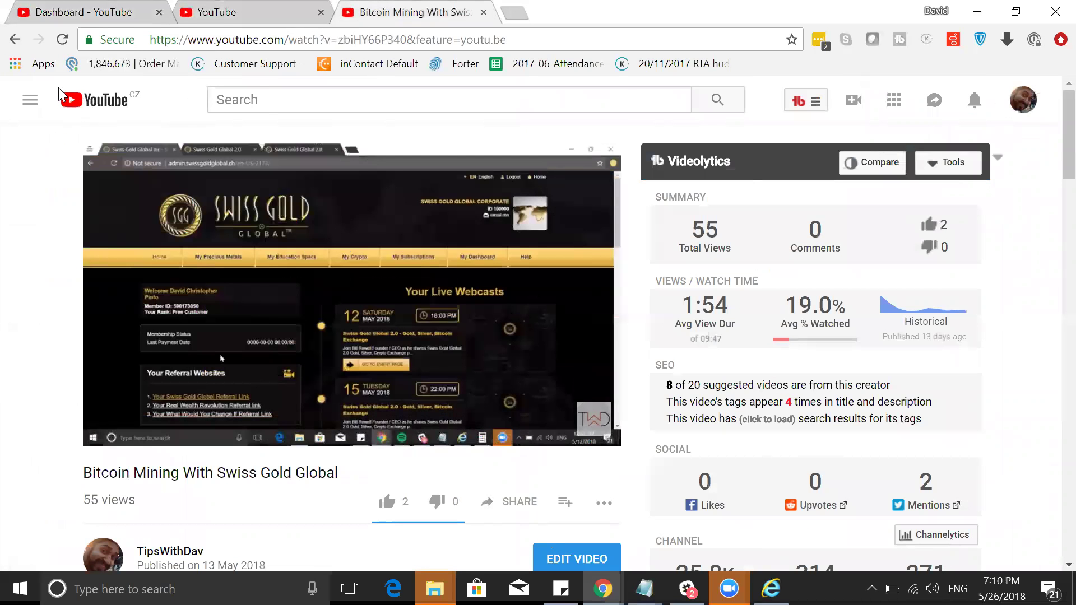
# - From the watch page, open a subscribed creator's channel and view the Videolytics of "Unlimited Wealth System - email schedule and multiple streams"
pyautogui.click(30, 100)
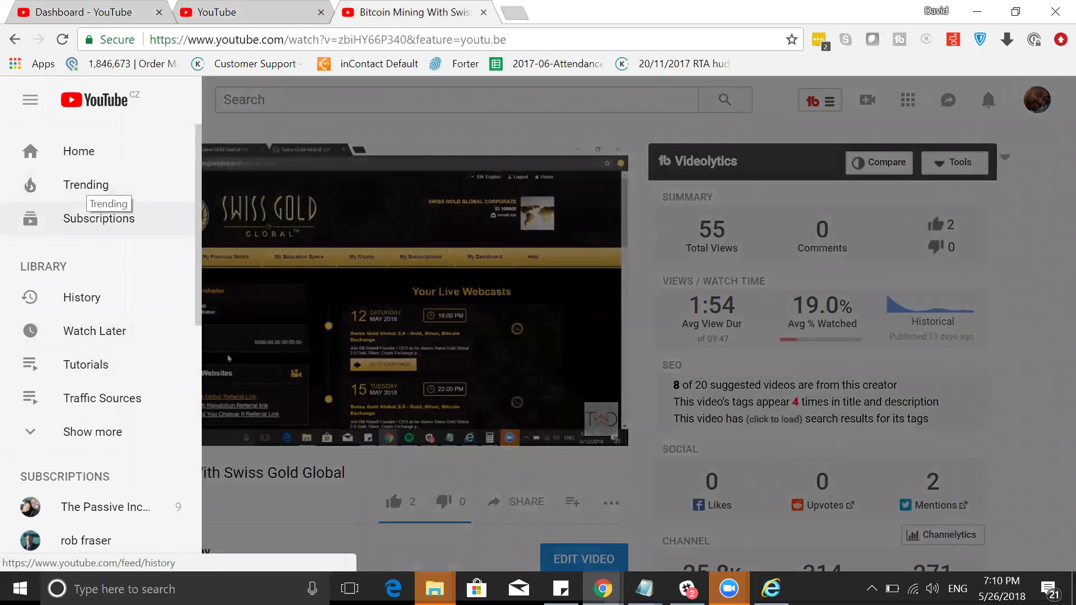
pyautogui.click(86, 543)
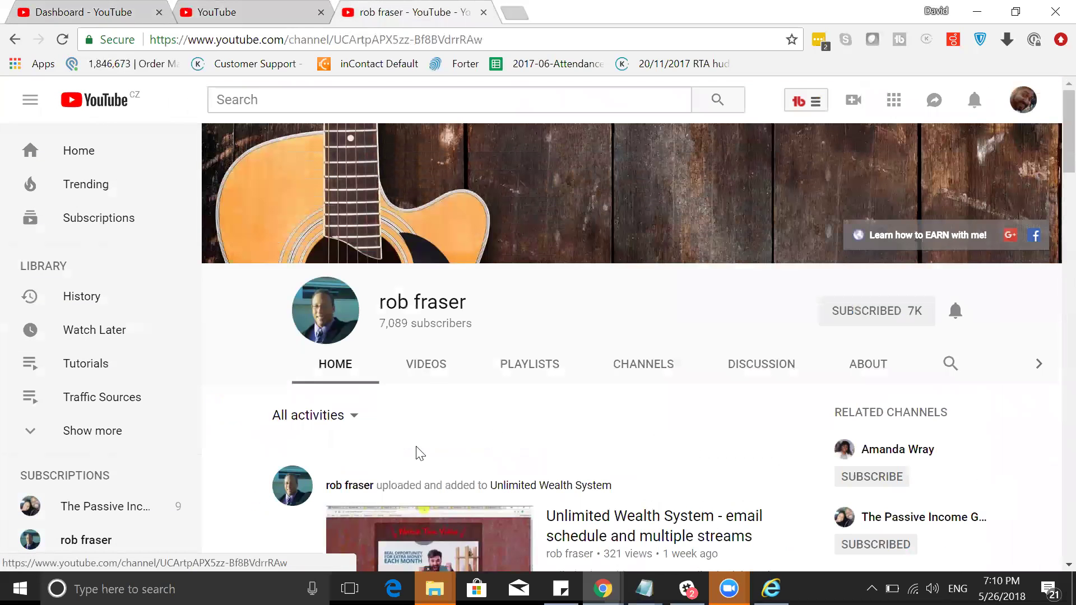
pyautogui.click(434, 523)
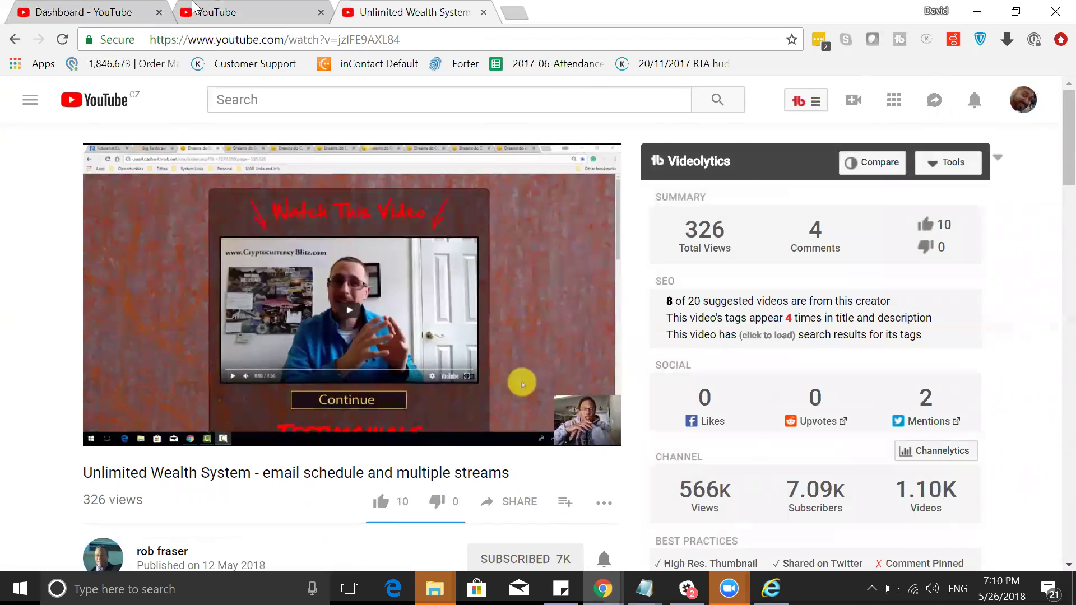
# - Return to the Creator Studio dashboard and display the TubeBuddy tools overview
pyautogui.click(62, 8)
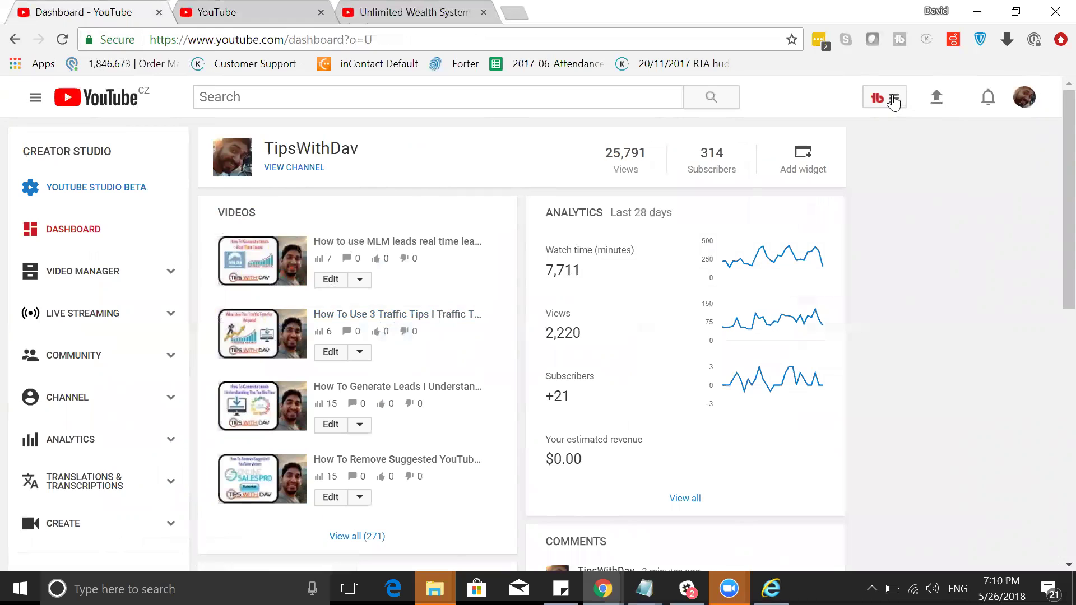
pyautogui.click(894, 105)
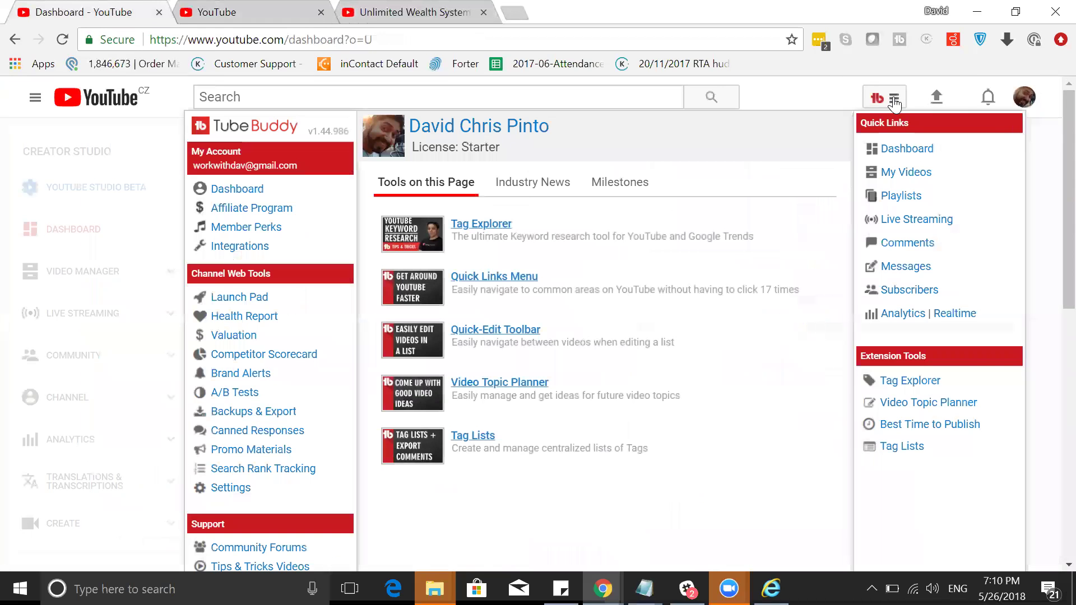